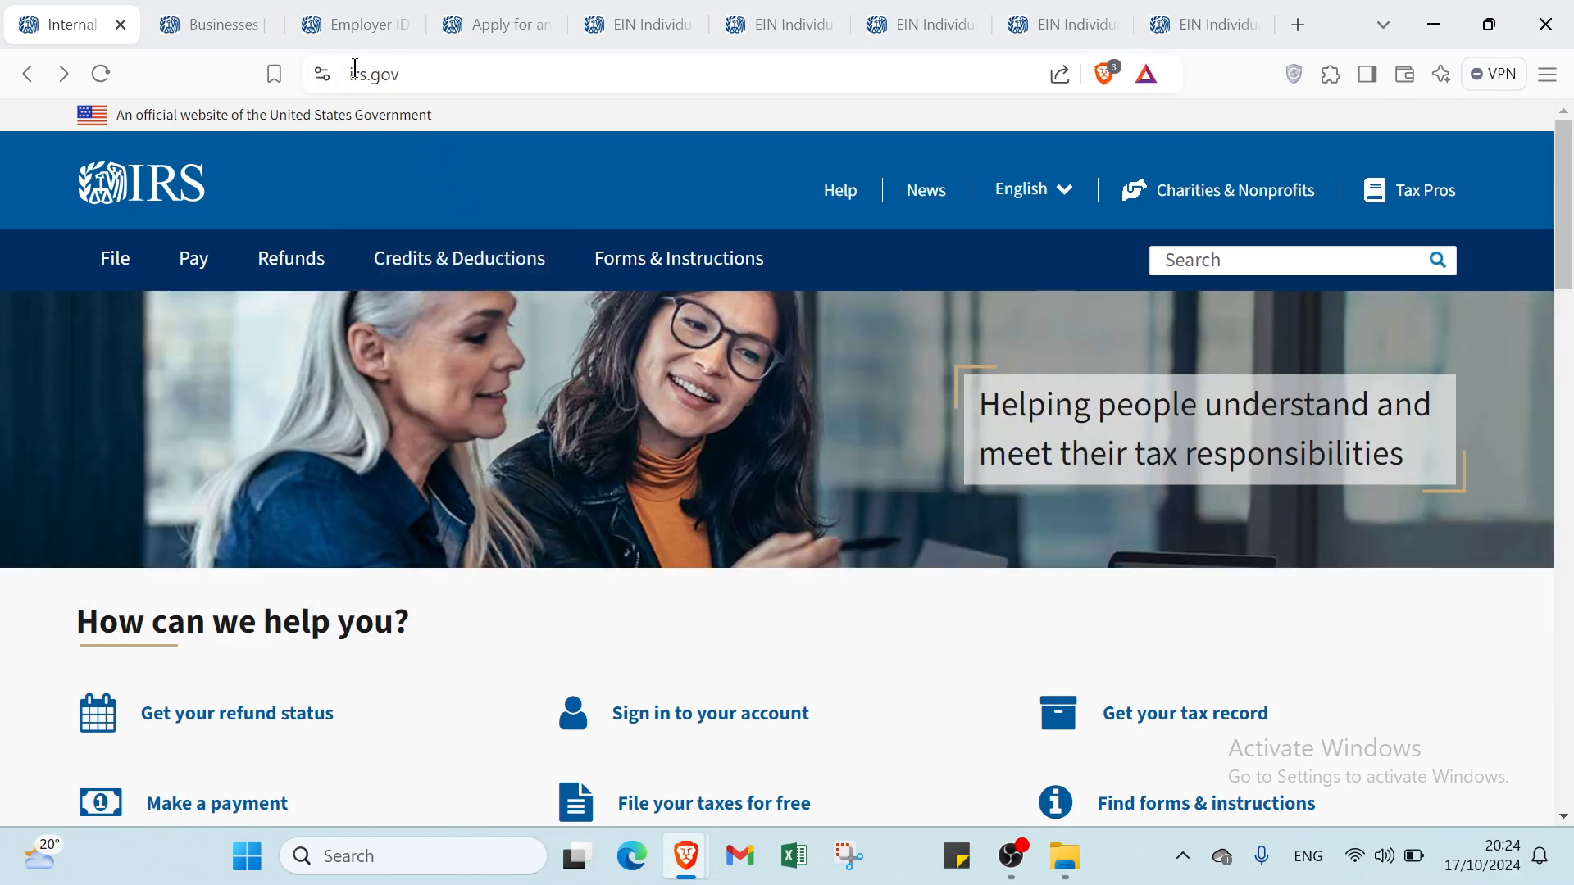
Look through the IRS home page, including the "How can we help you?" links and the option to apply for an EIN.
scroll(598, 541, "down", 3)
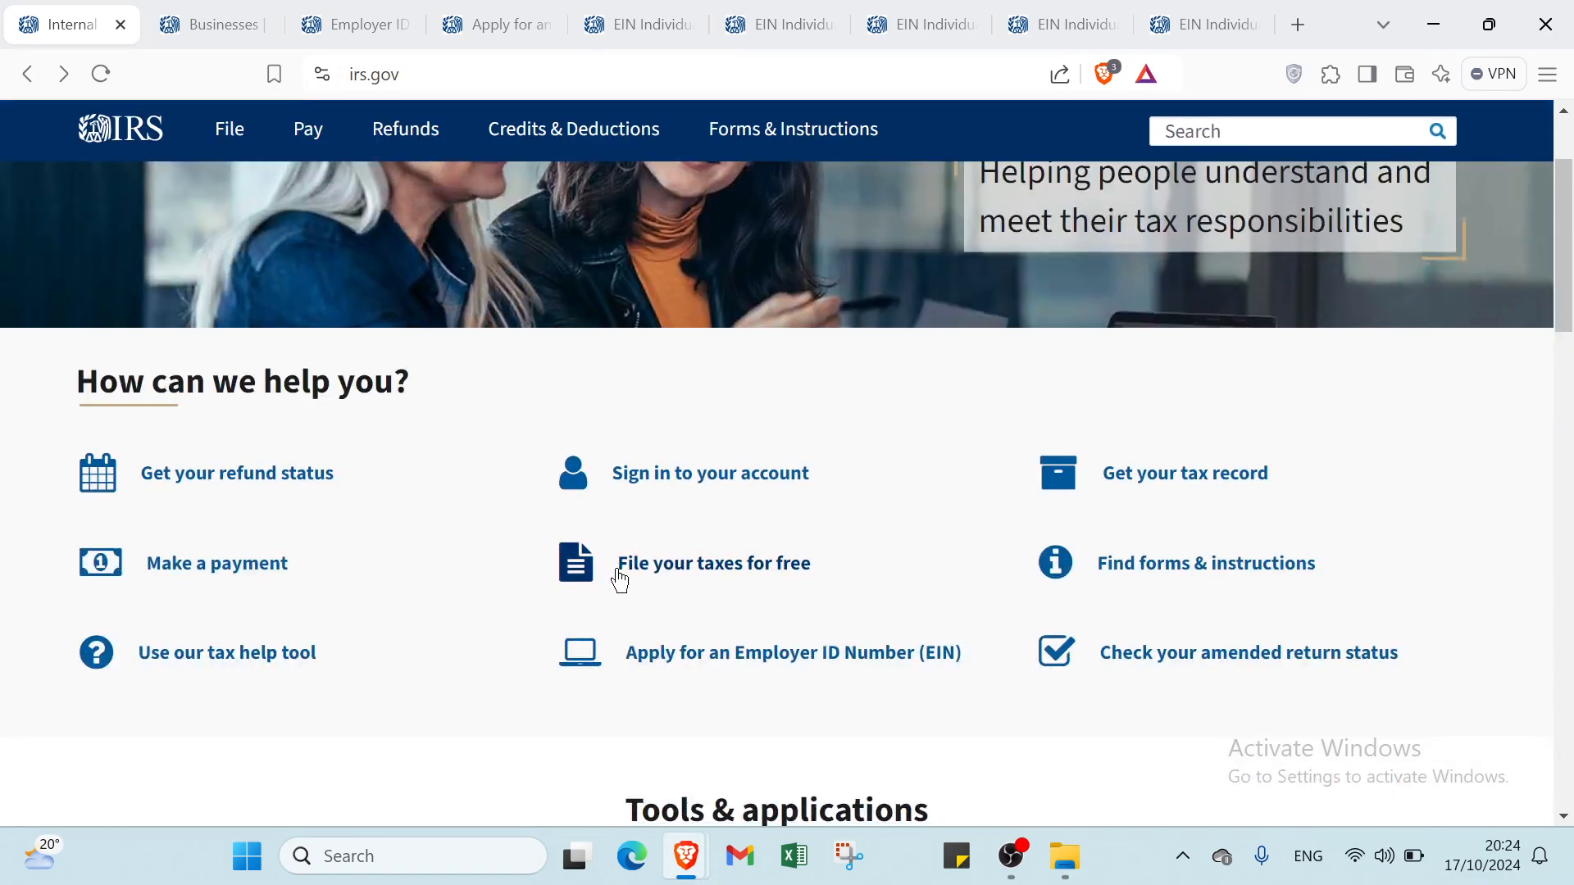
scroll(619, 580, "up", 3)
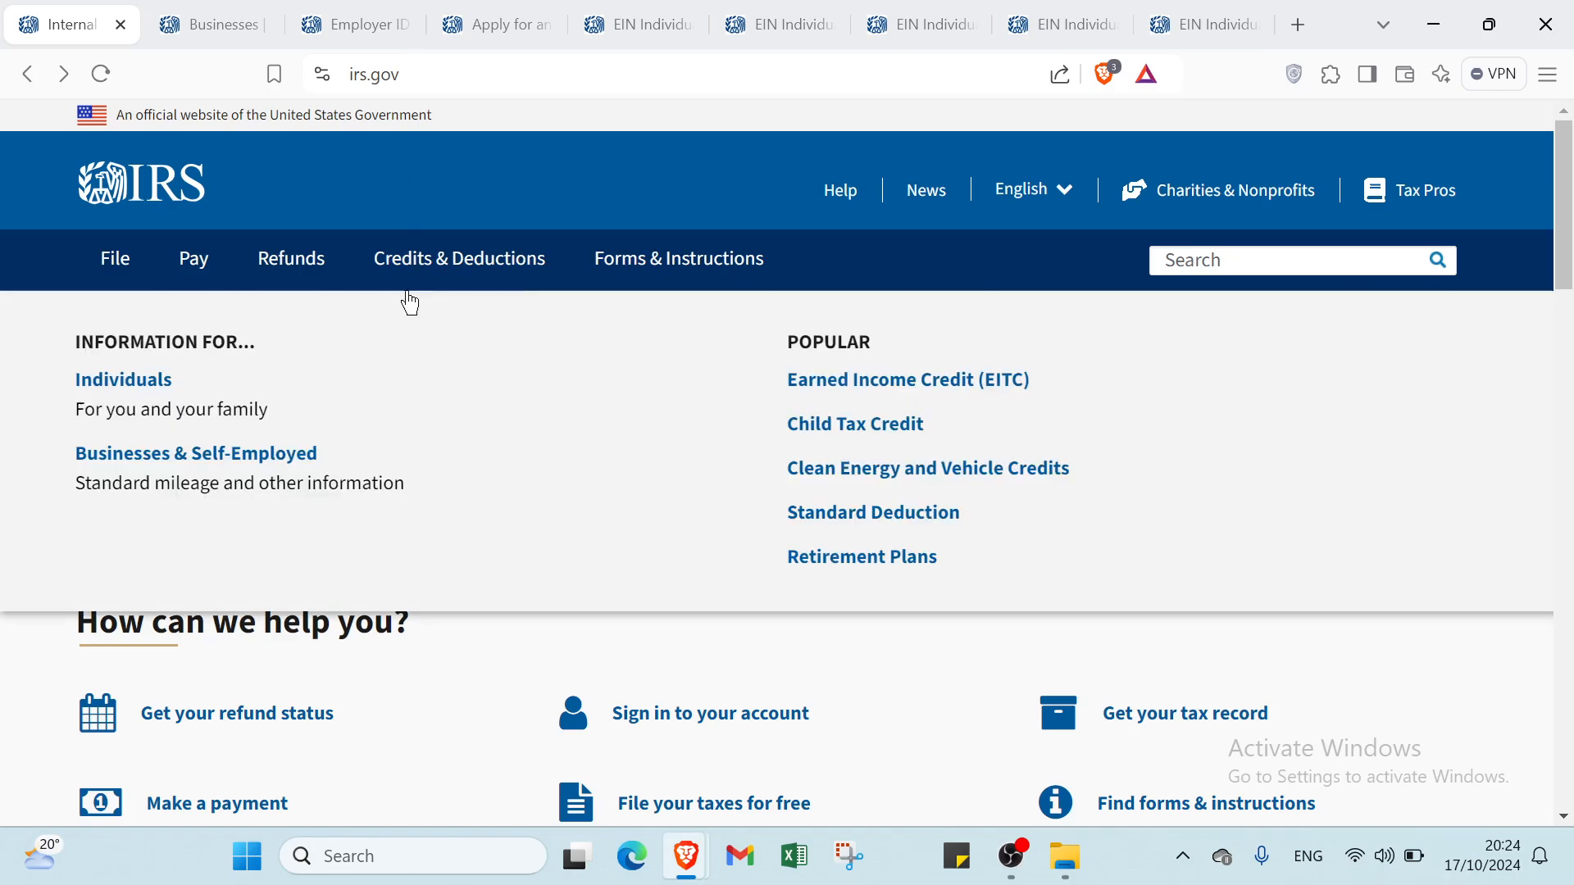
scroll(427, 592, "down", 6)
scroll(437, 594, "down", 12)
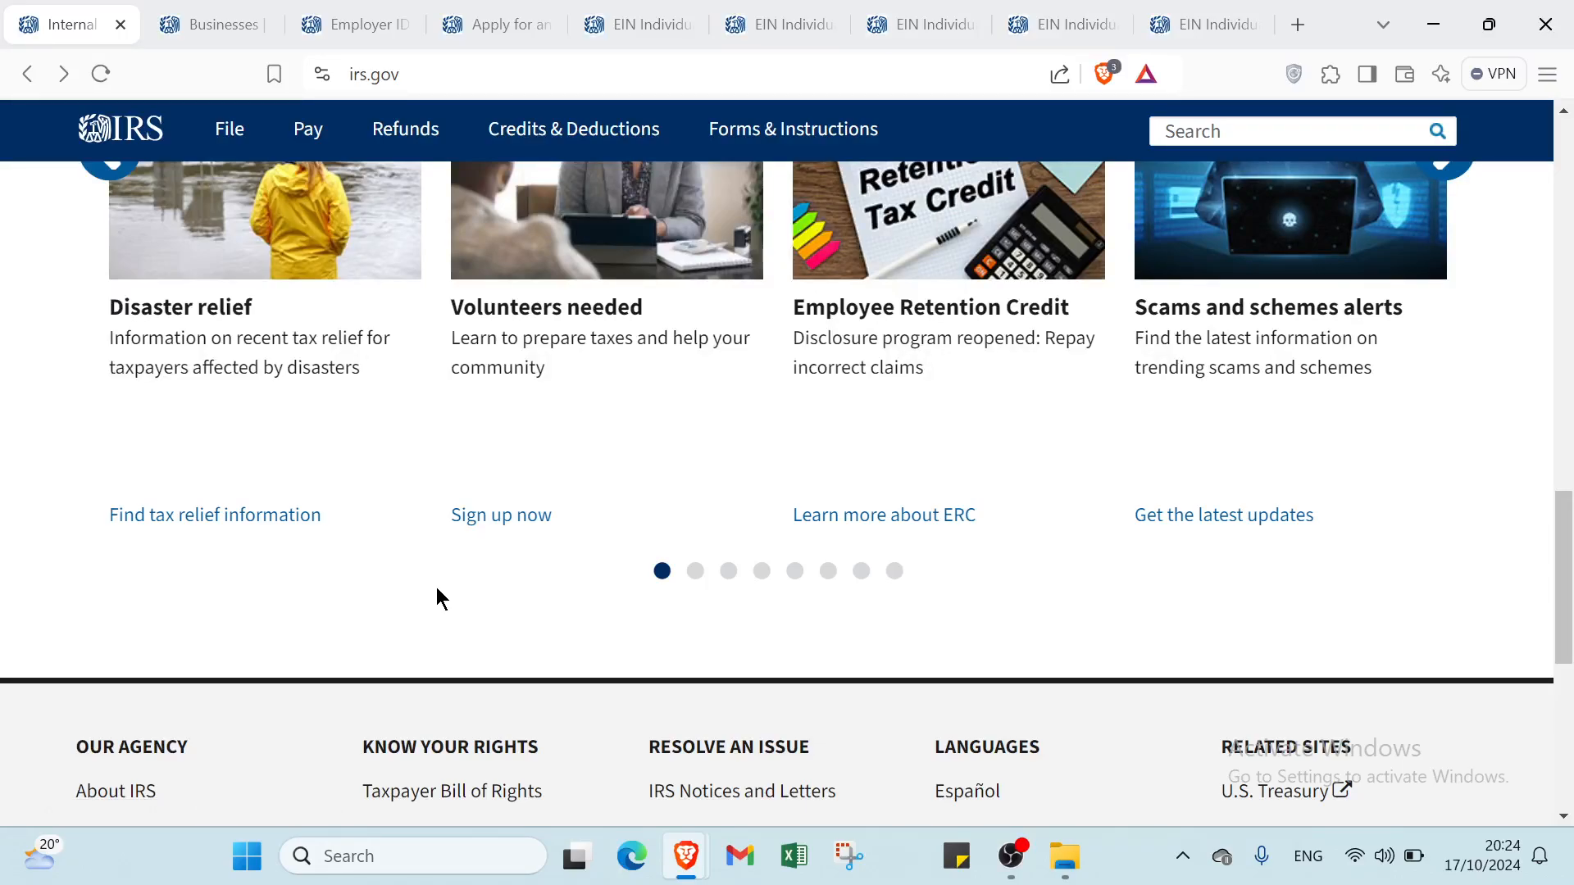
scroll(438, 586, "down", 3)
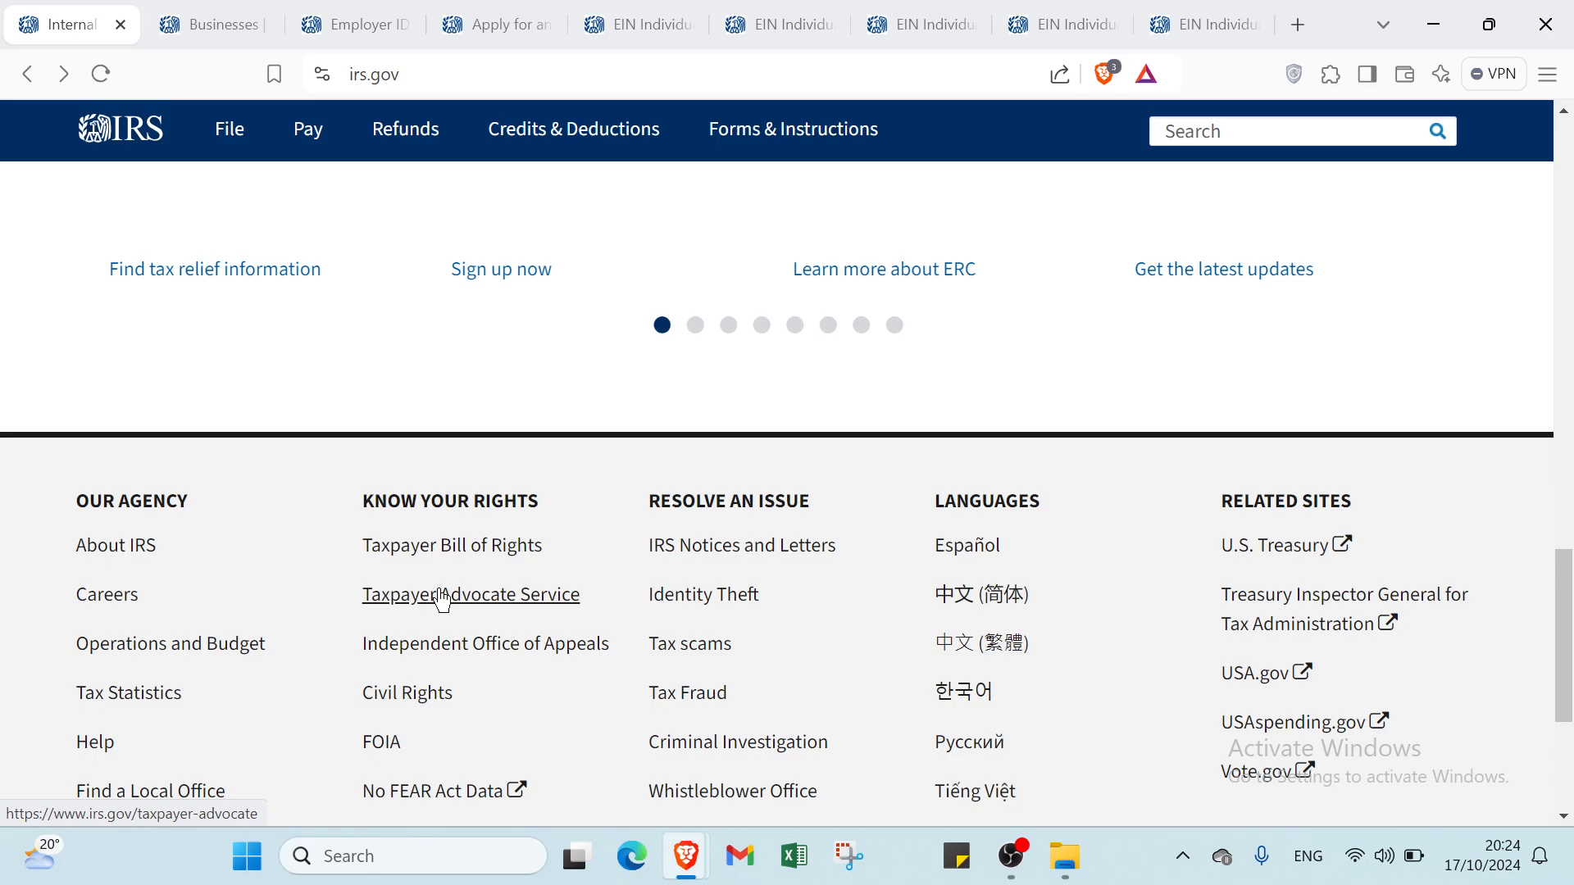
scroll(442, 599, "up", 15)
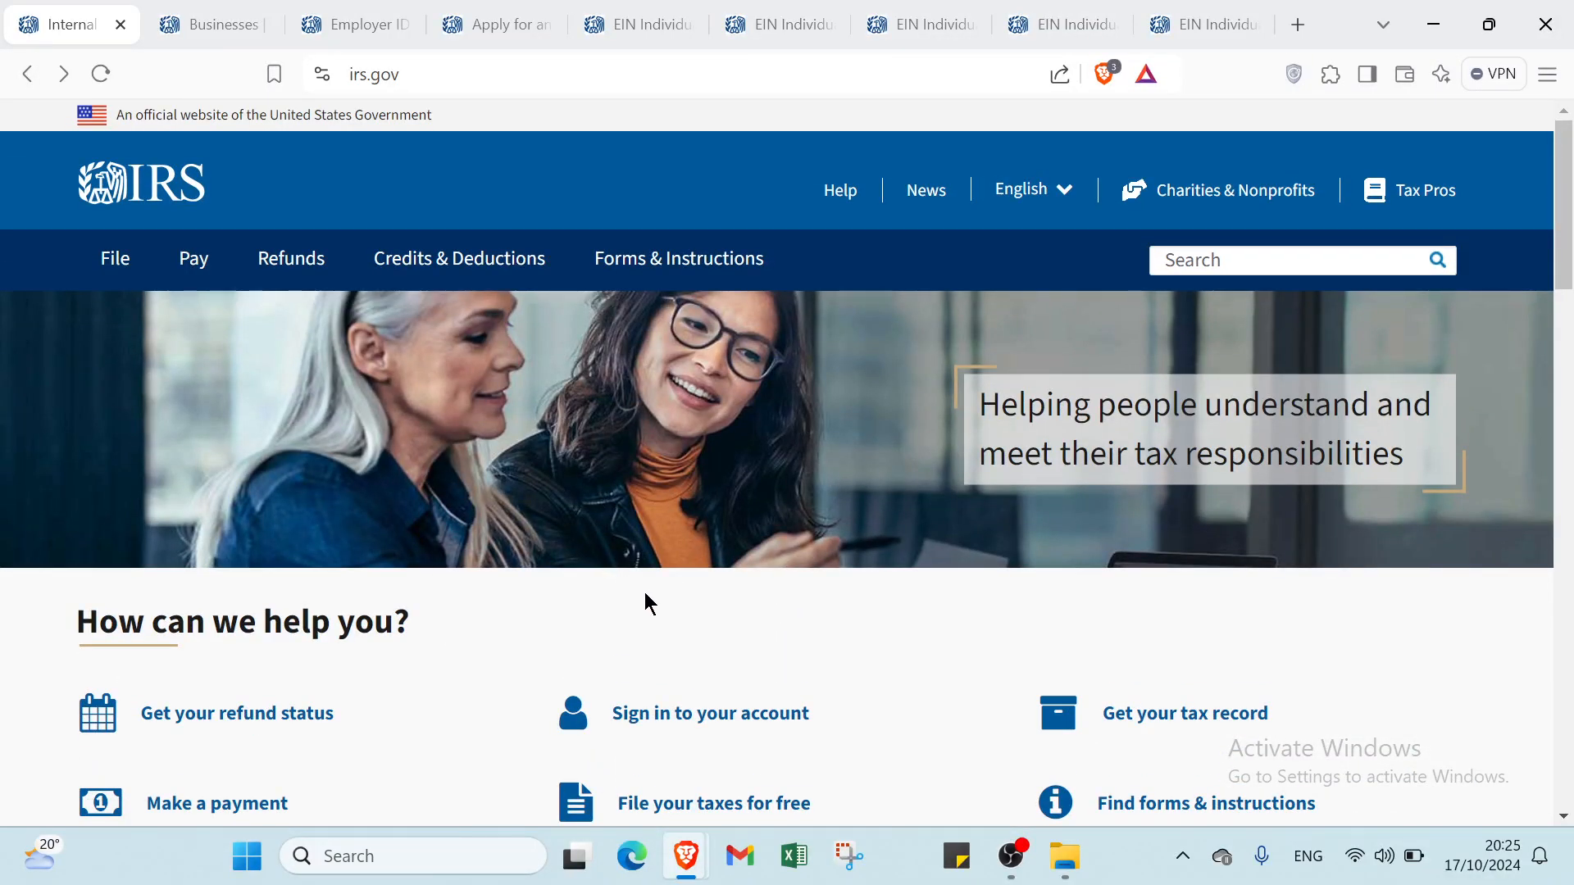
scroll(645, 593, "down", 5)
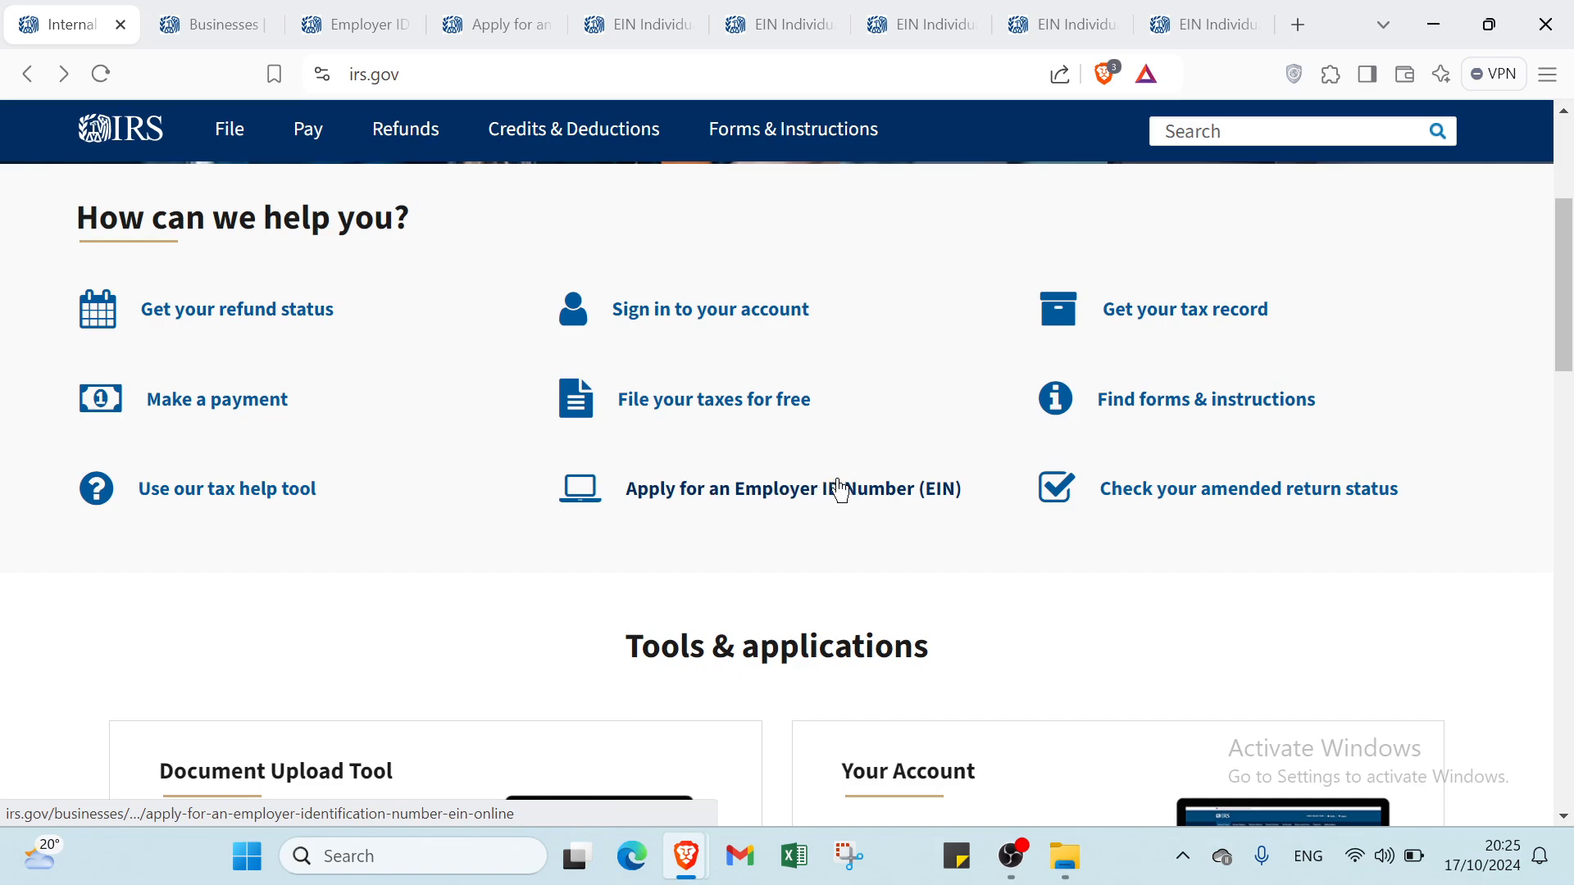
scroll(822, 484, "up", 5)
View the "Tax information for businesses" page and examine its Employer ID Number link, tax topics and business types.
mouse_move(113, 256)
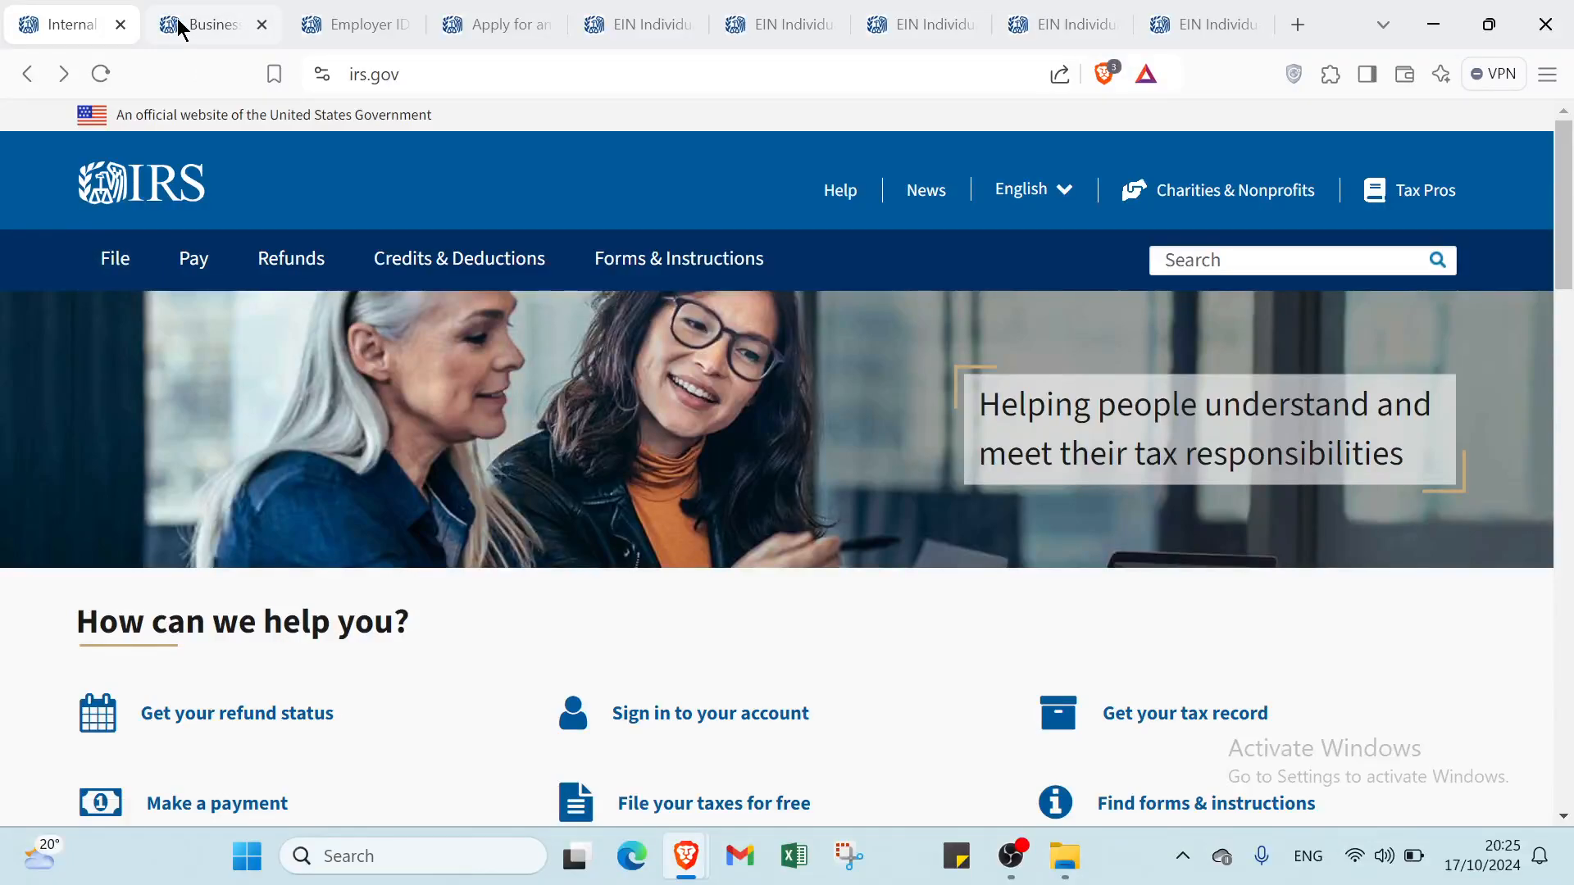
left_click(178, 24)
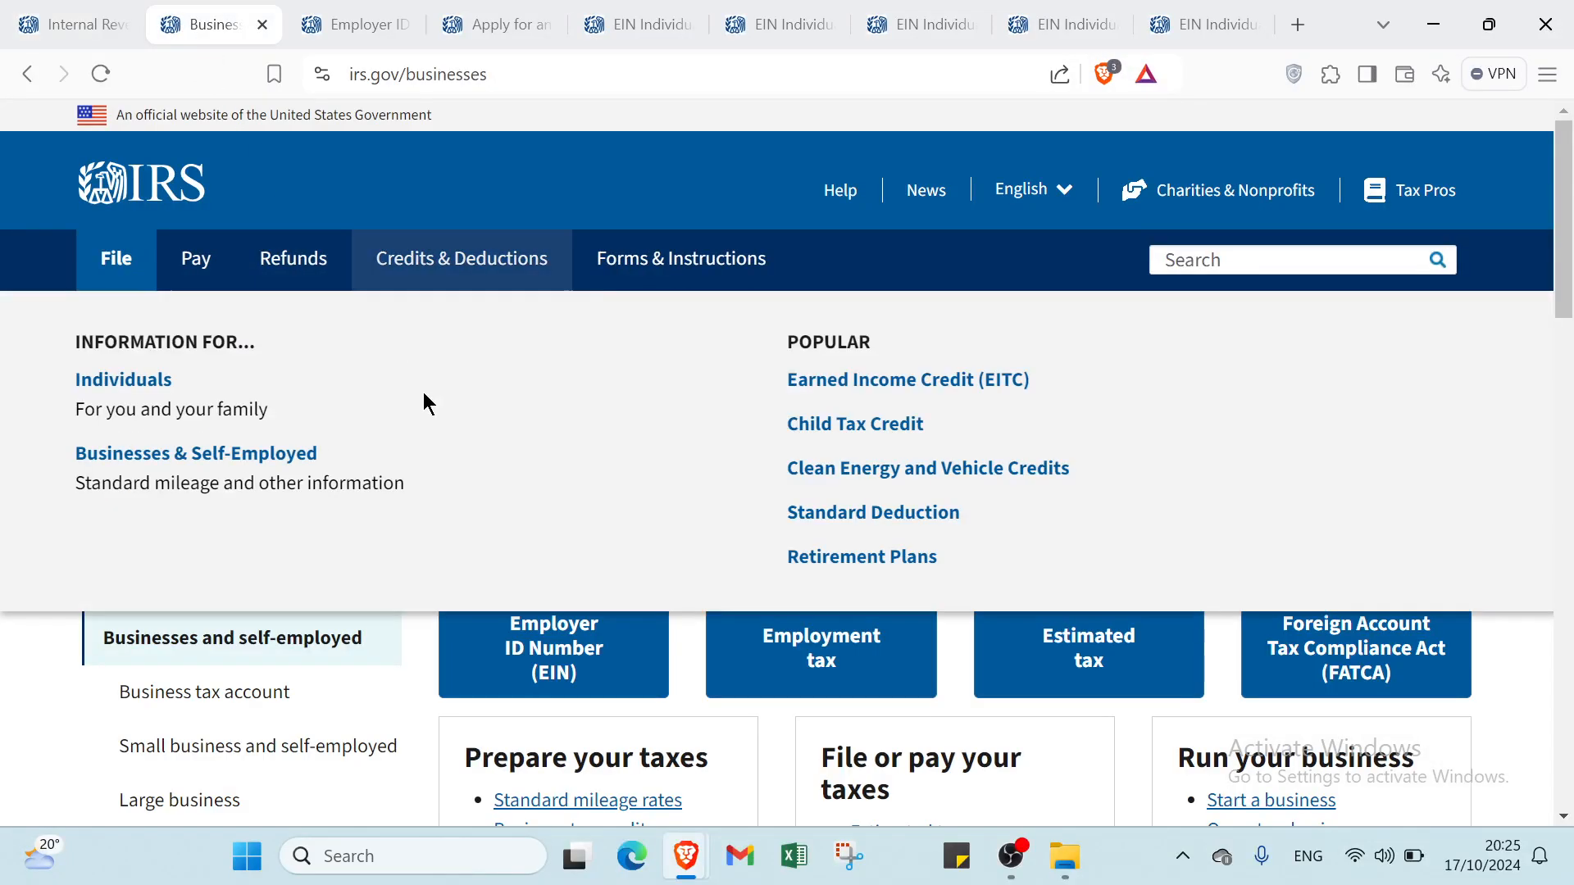
scroll(309, 380, "down", 1)
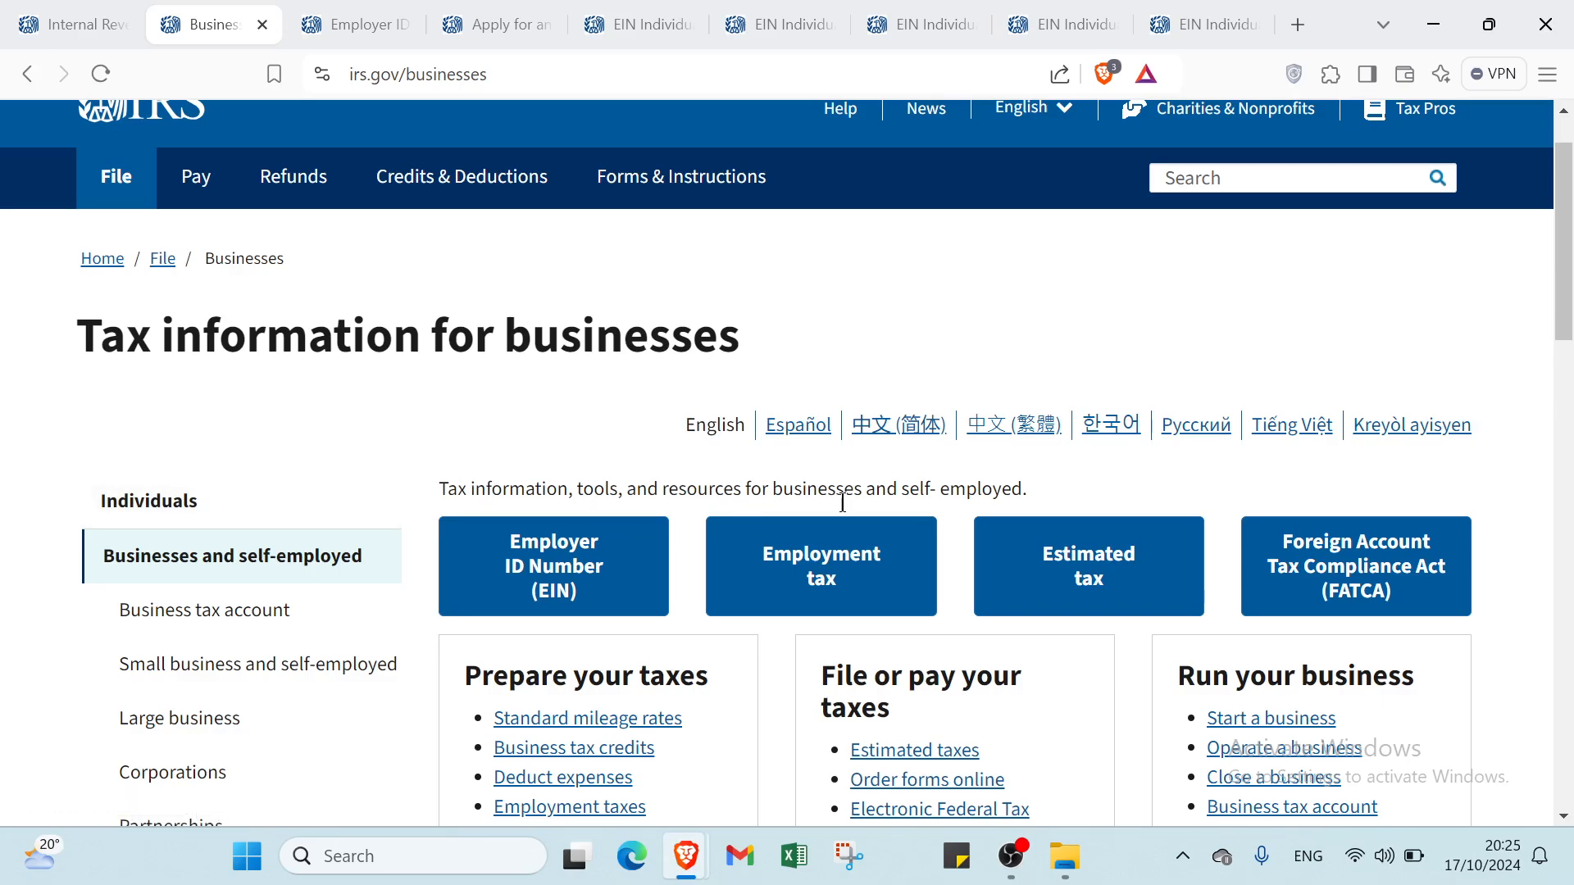
scroll(933, 498, "down", 2)
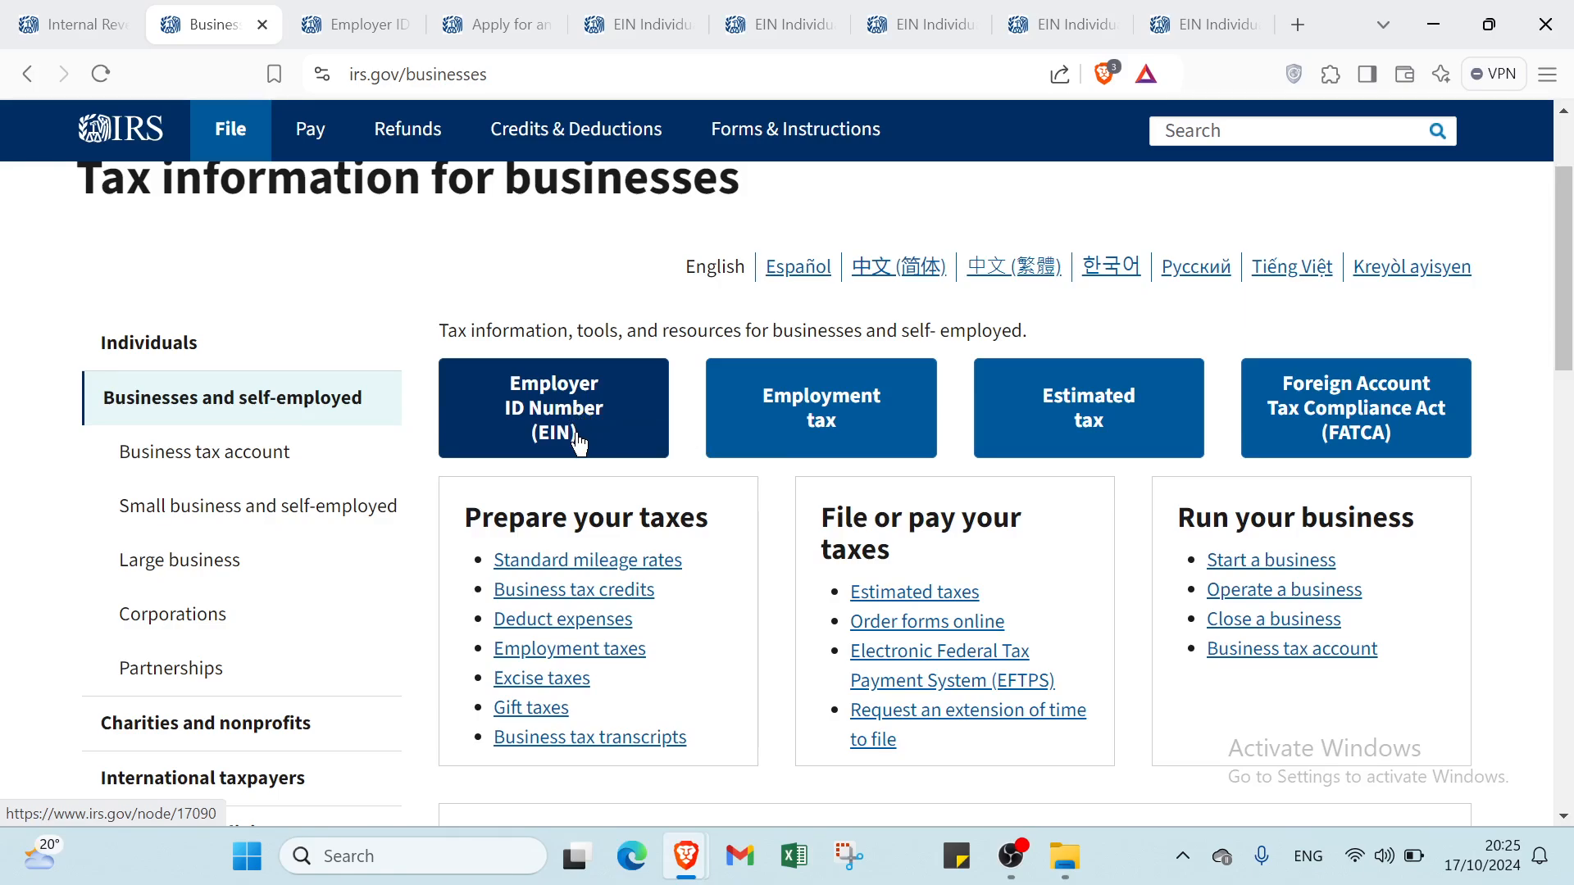
scroll(570, 456, "down", 1)
scroll(570, 456, "down", 2)
scroll(829, 263, "up", 1)
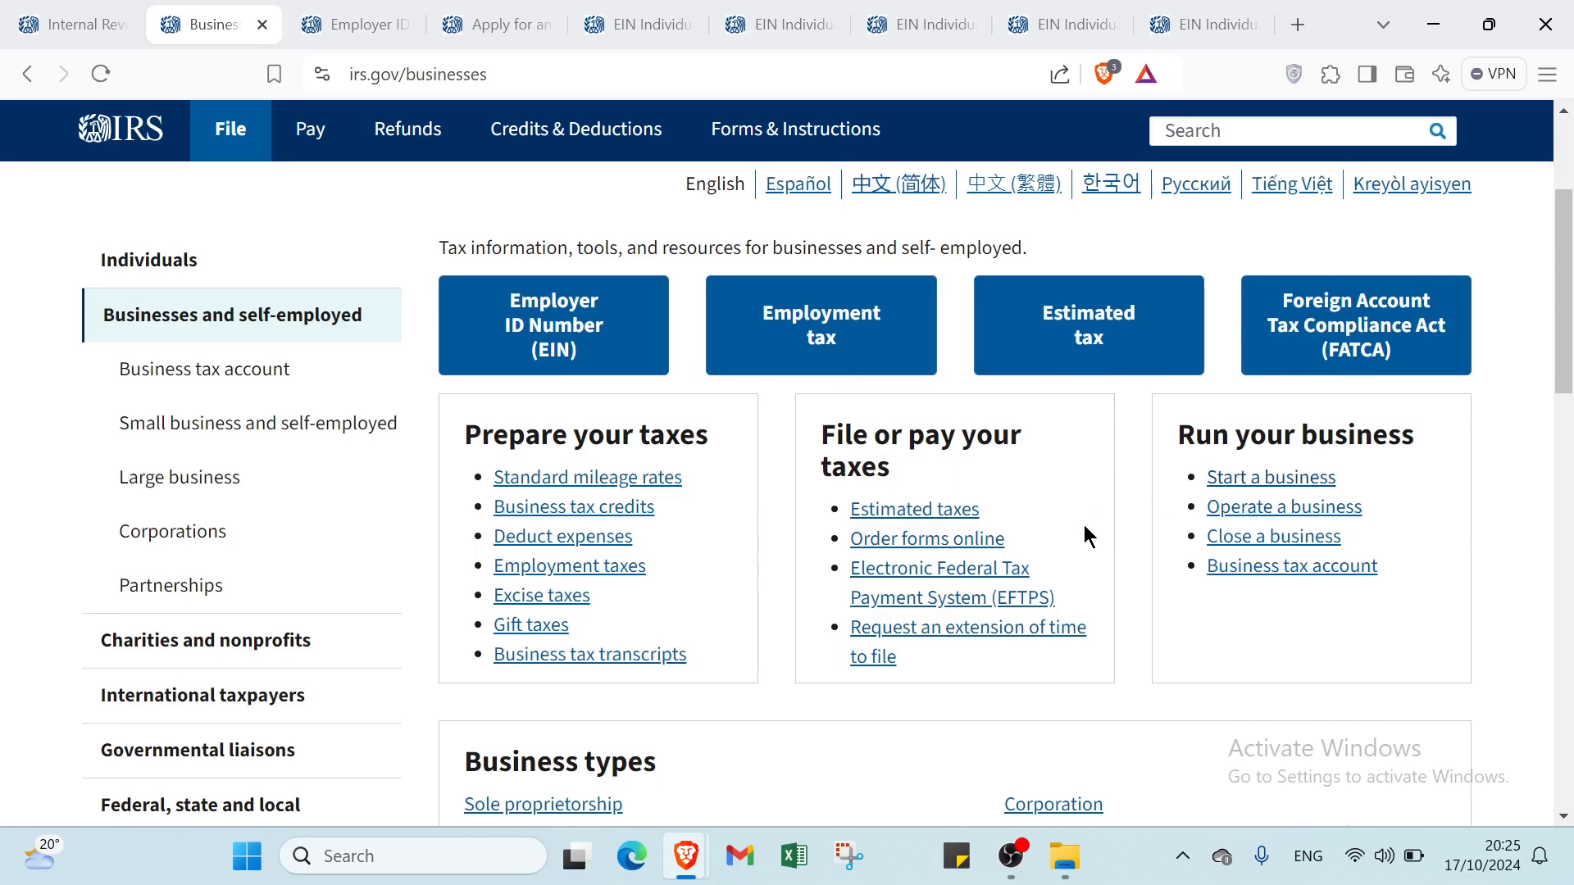
scroll(1082, 533, "down", 4)
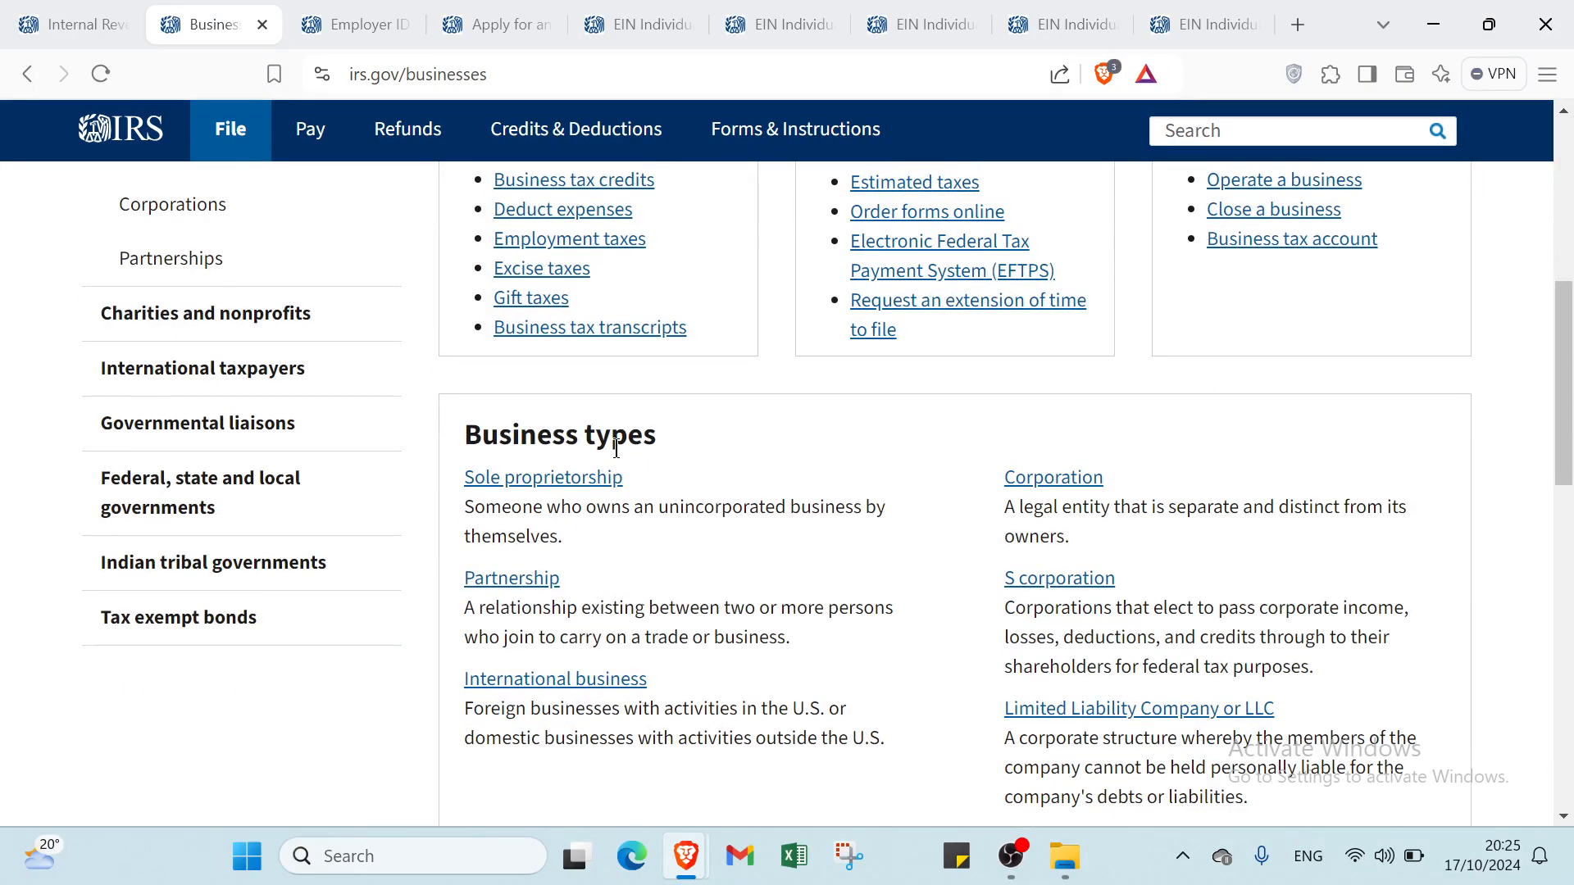
scroll(616, 447, "up", 5)
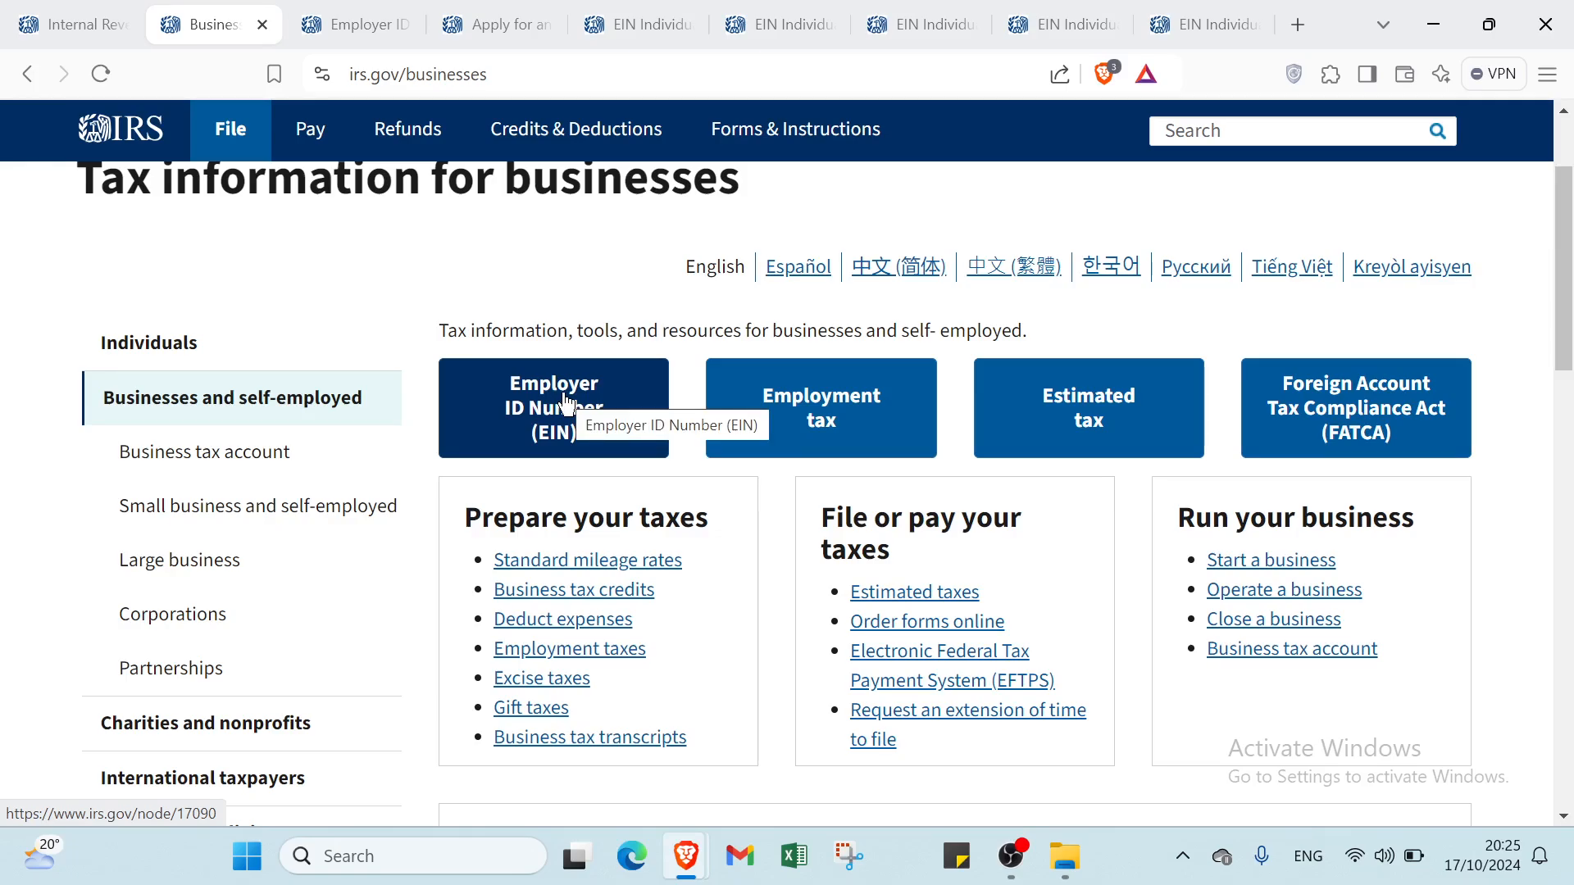
Read the "Employer ID numbers" page from its alert and help links to the online EIN application option.
left_click(348, 25)
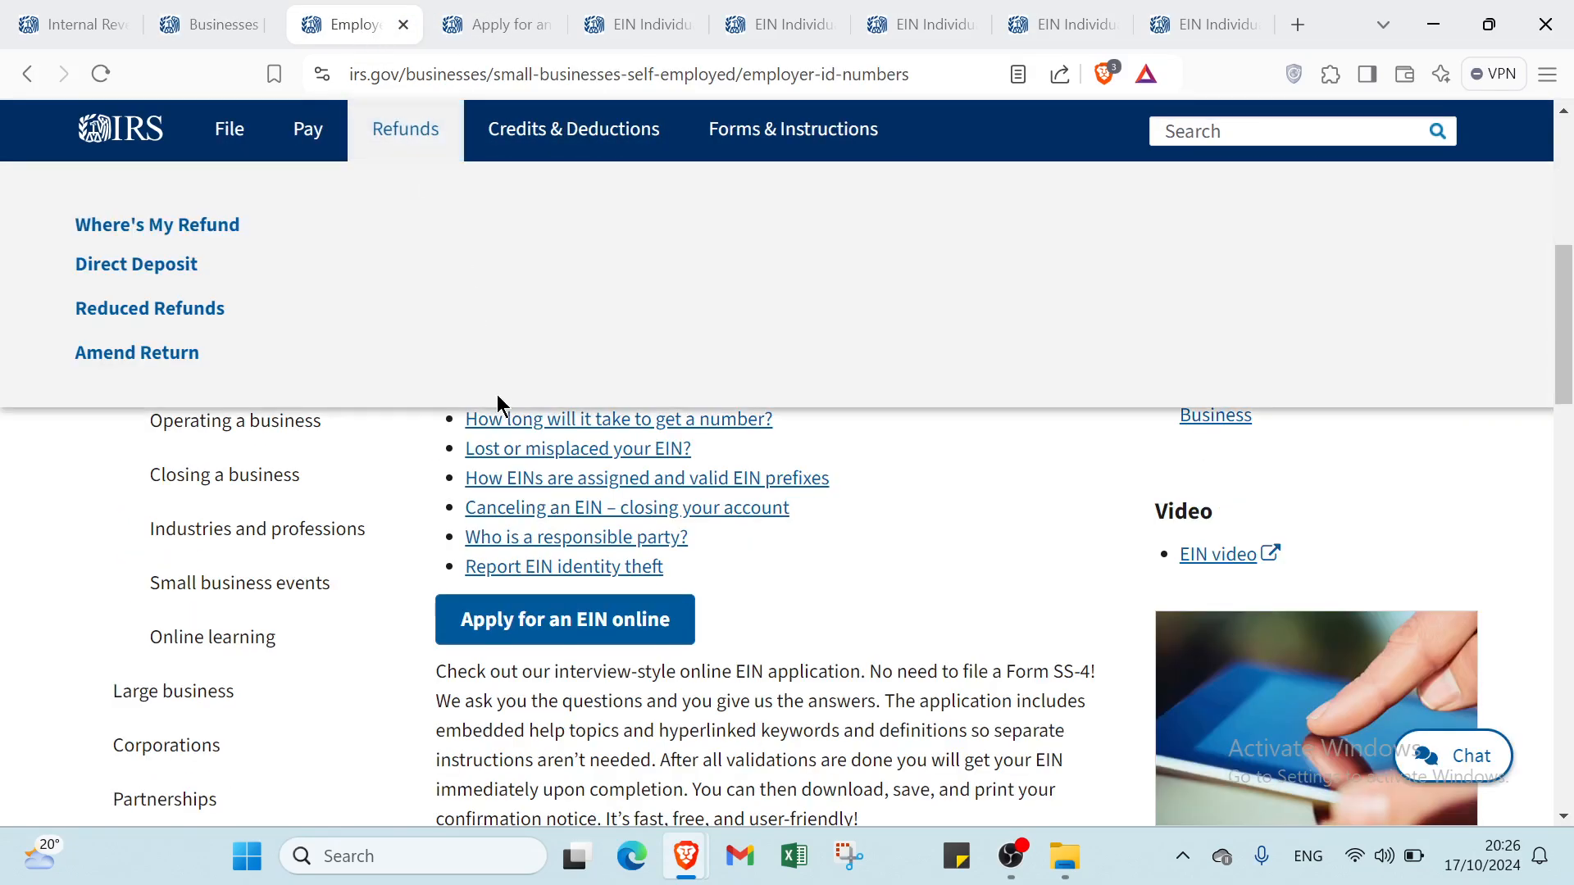
scroll(497, 404, "up", 3)
scroll(499, 419, "up", 5)
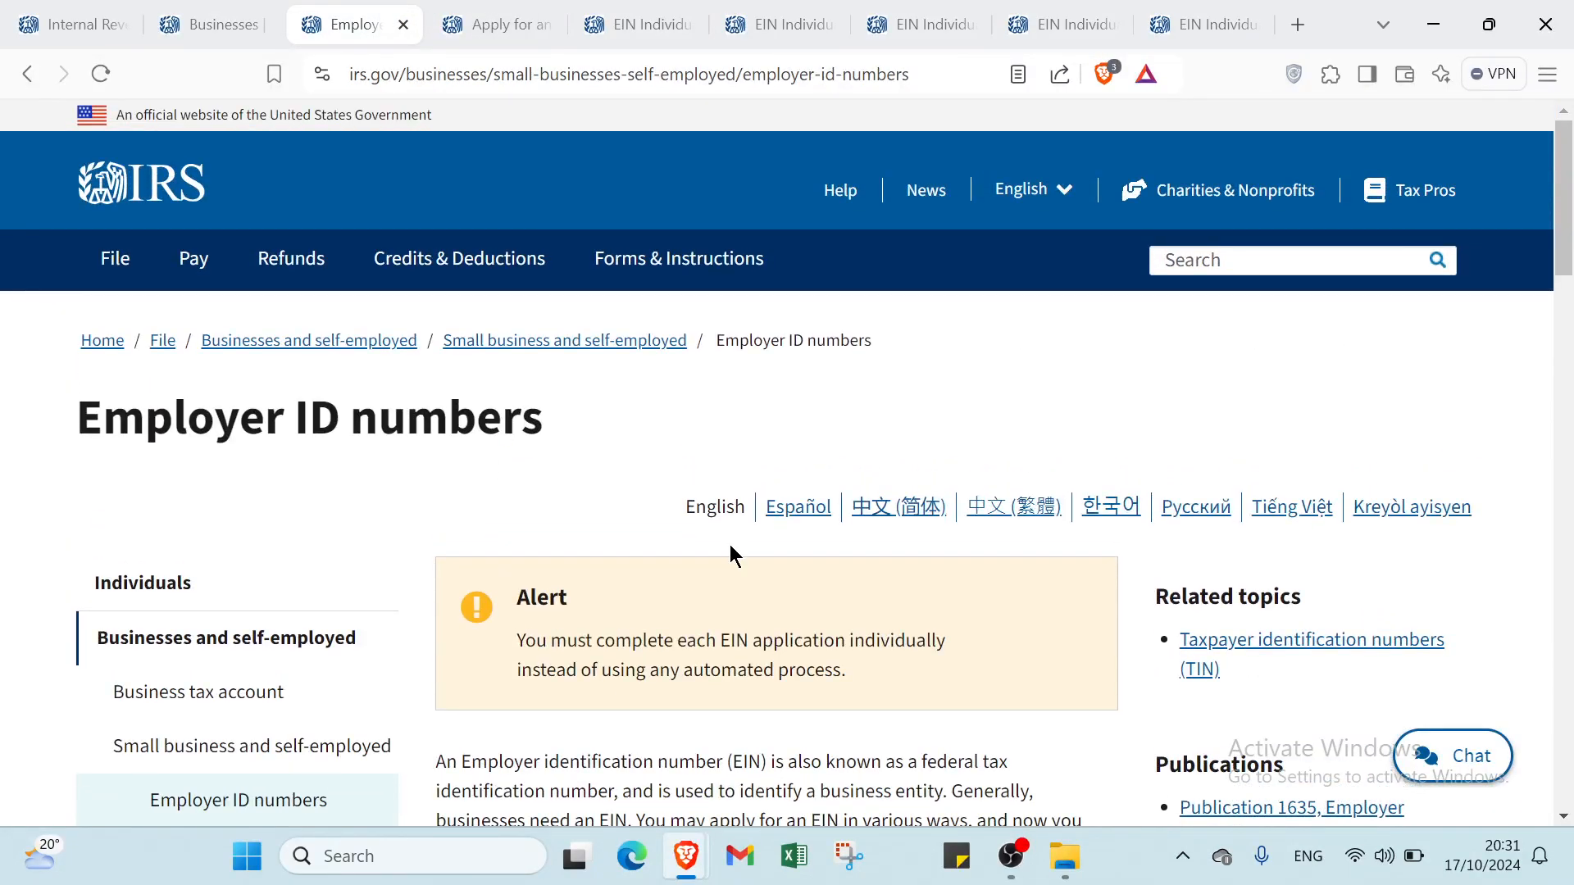
scroll(544, 607, "down", 5)
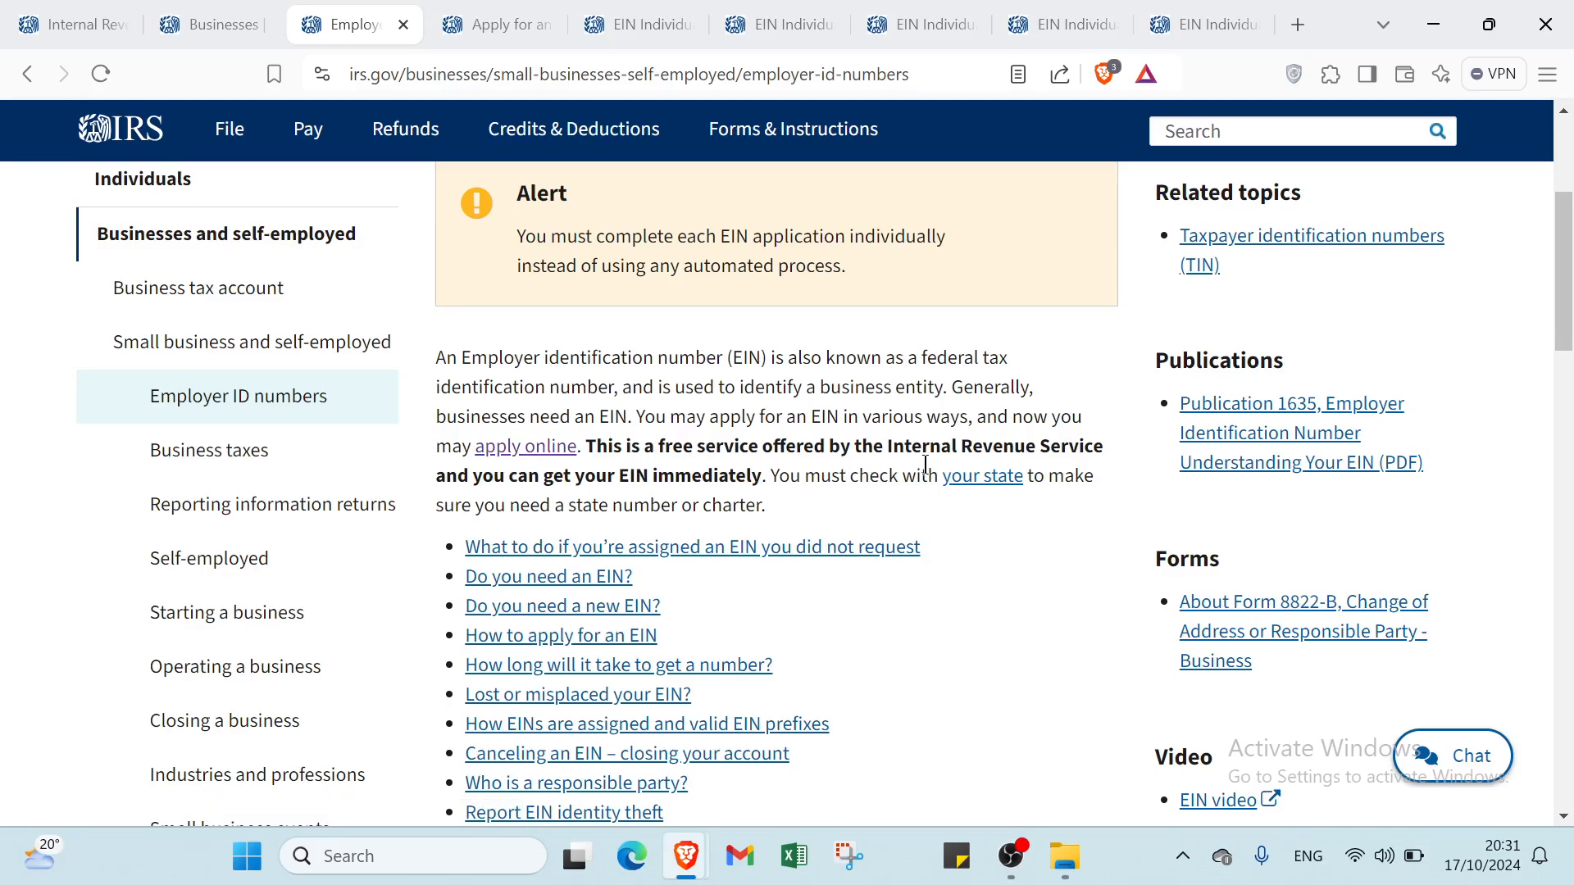
scroll(942, 471, "down", 1)
scroll(1060, 373, "down", 2)
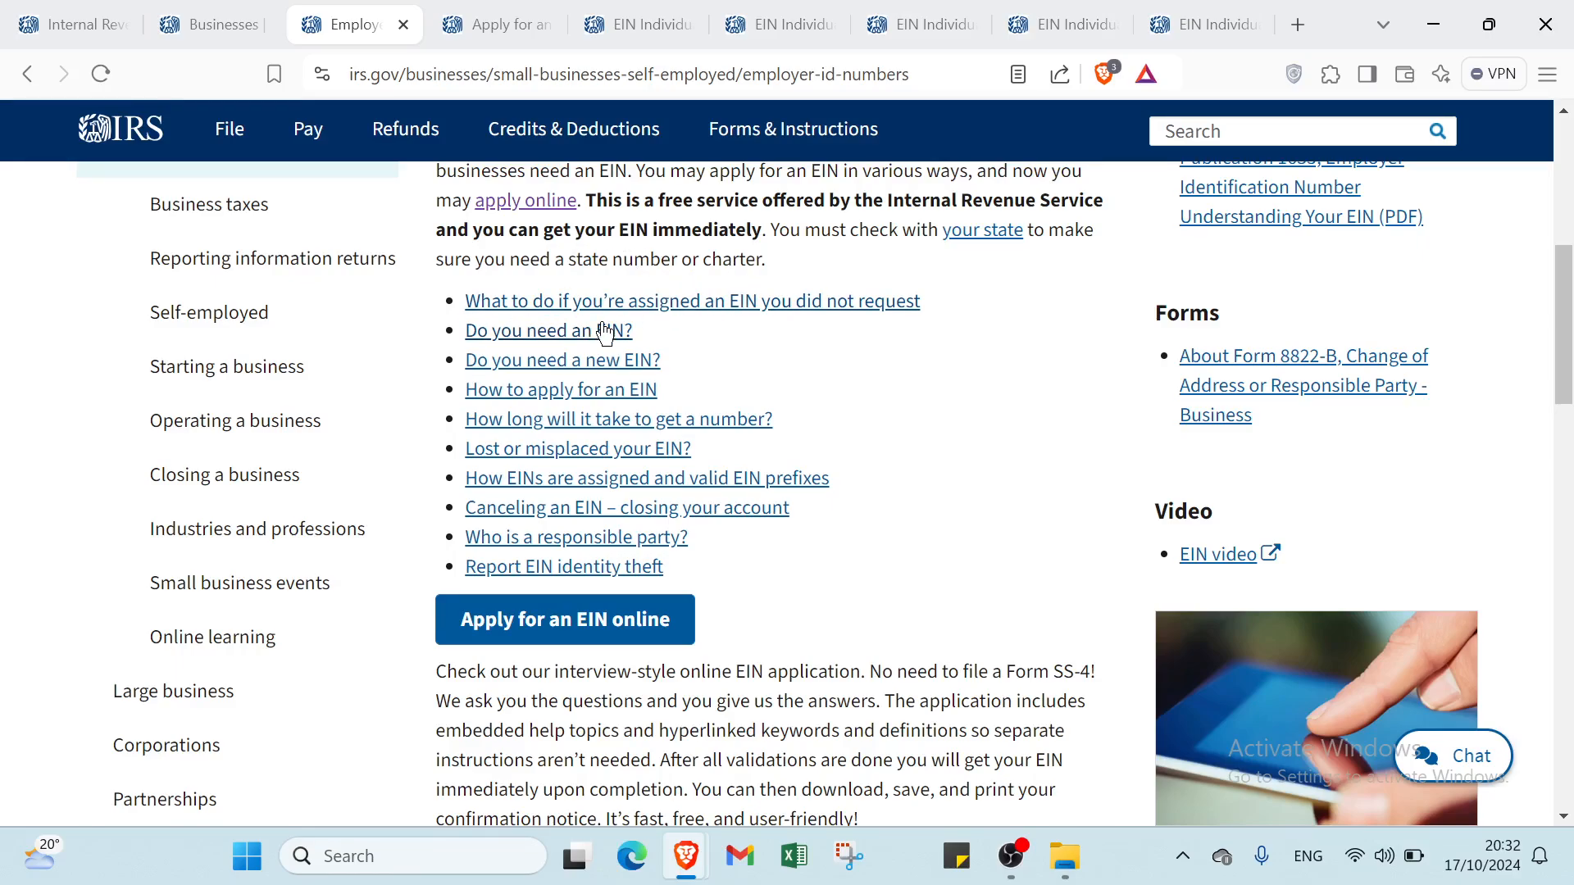
scroll(613, 336, "down", 1)
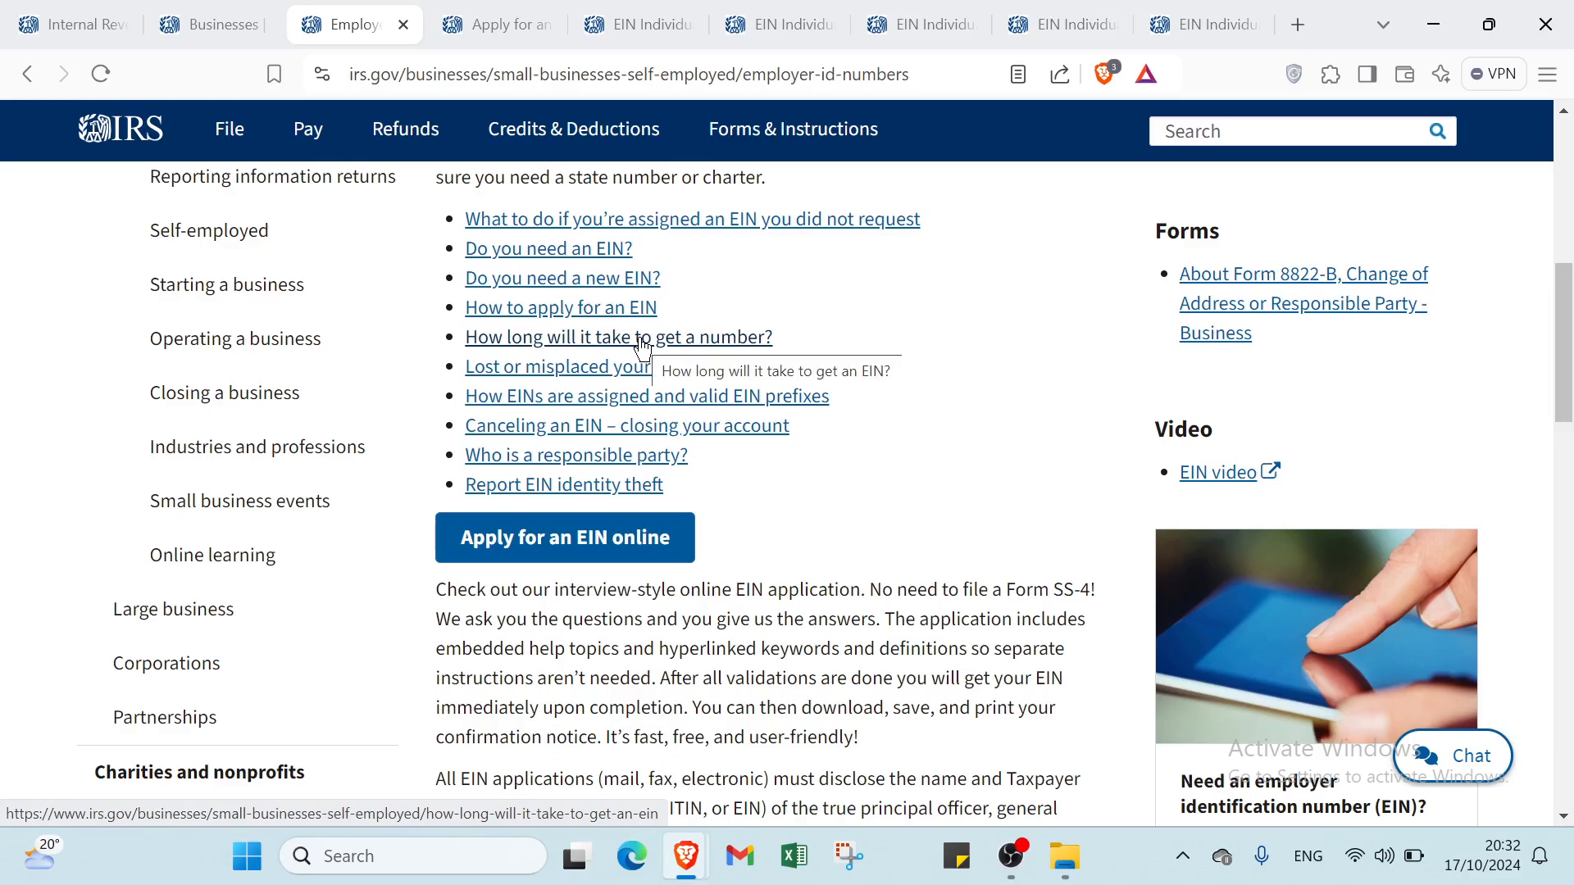
scroll(533, 385, "down", 2)
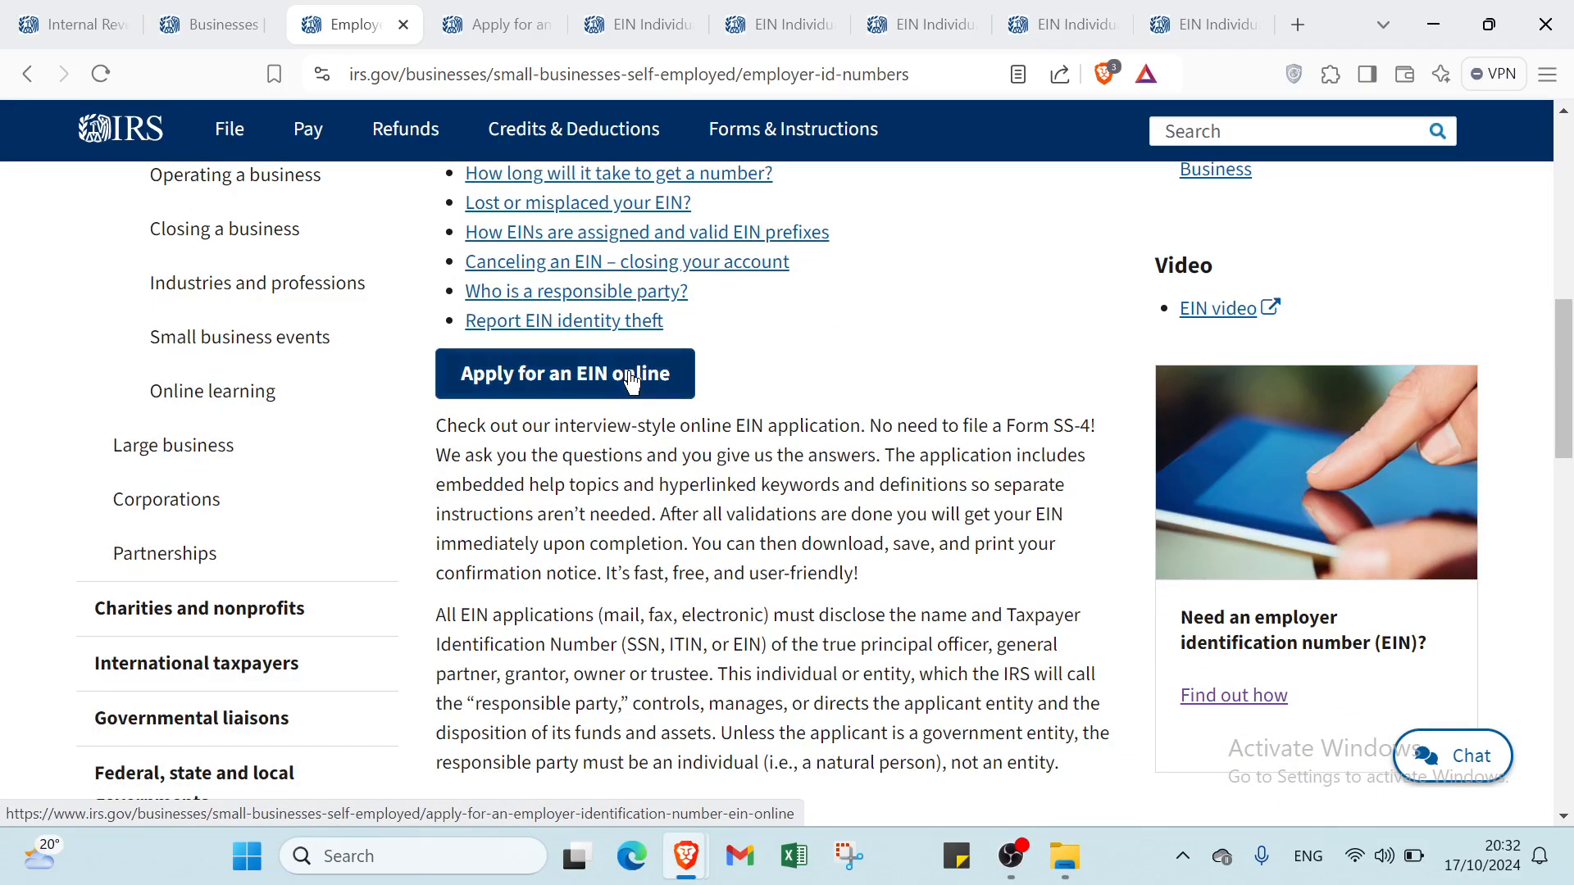
scroll(631, 380, "up", 7)
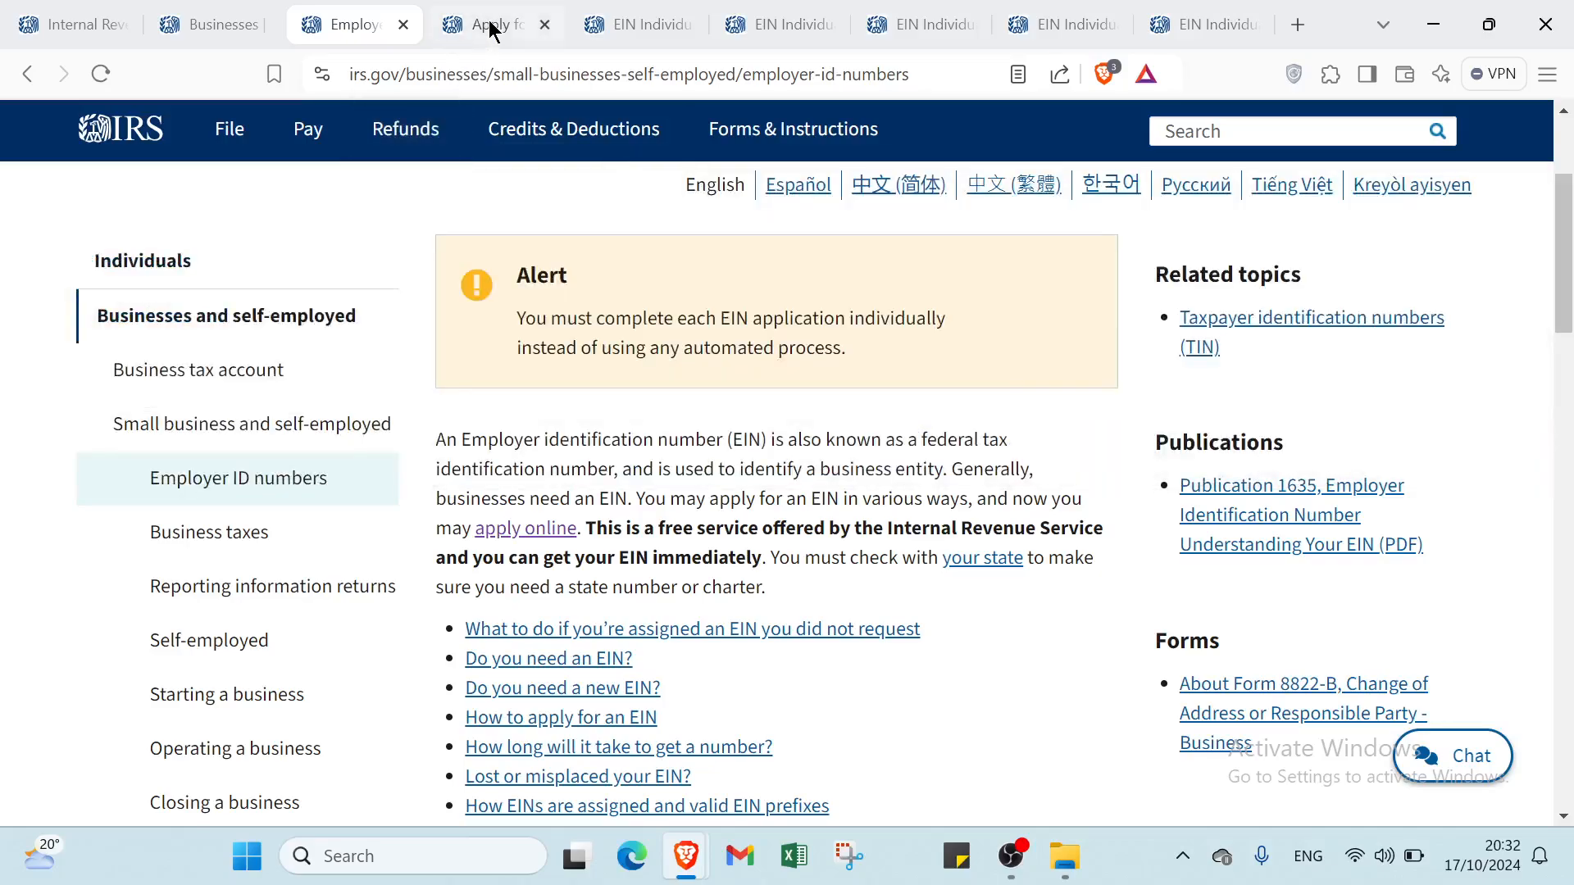
Read the online EIN application page's three steps on eligibility, the online application and submission.
left_click(492, 28)
scroll(643, 415, "up", 4)
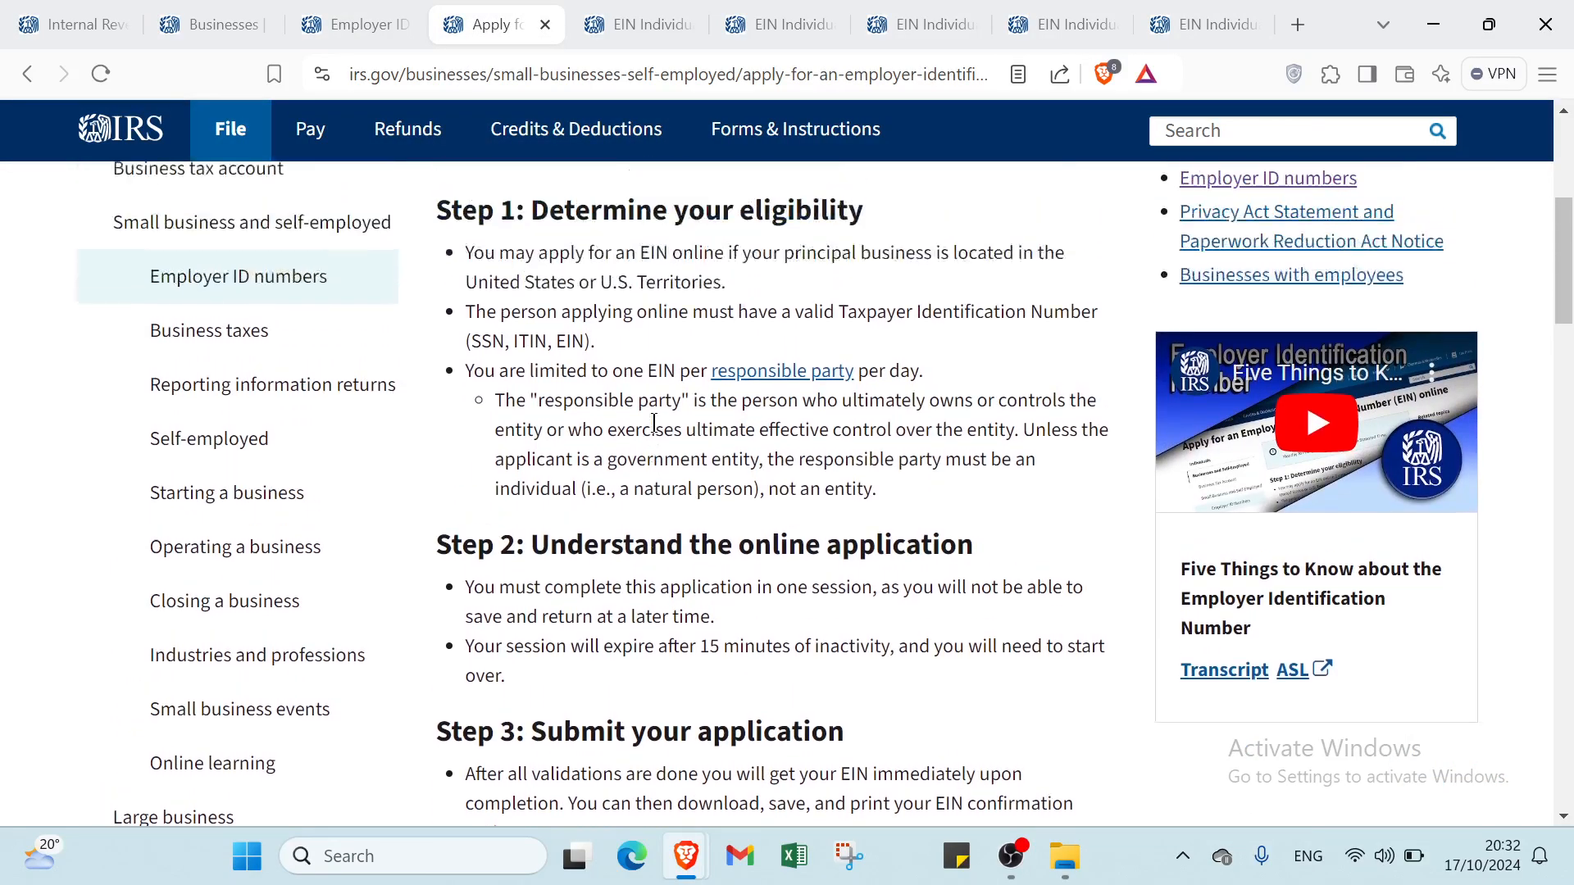
scroll(654, 422, "up", 1)
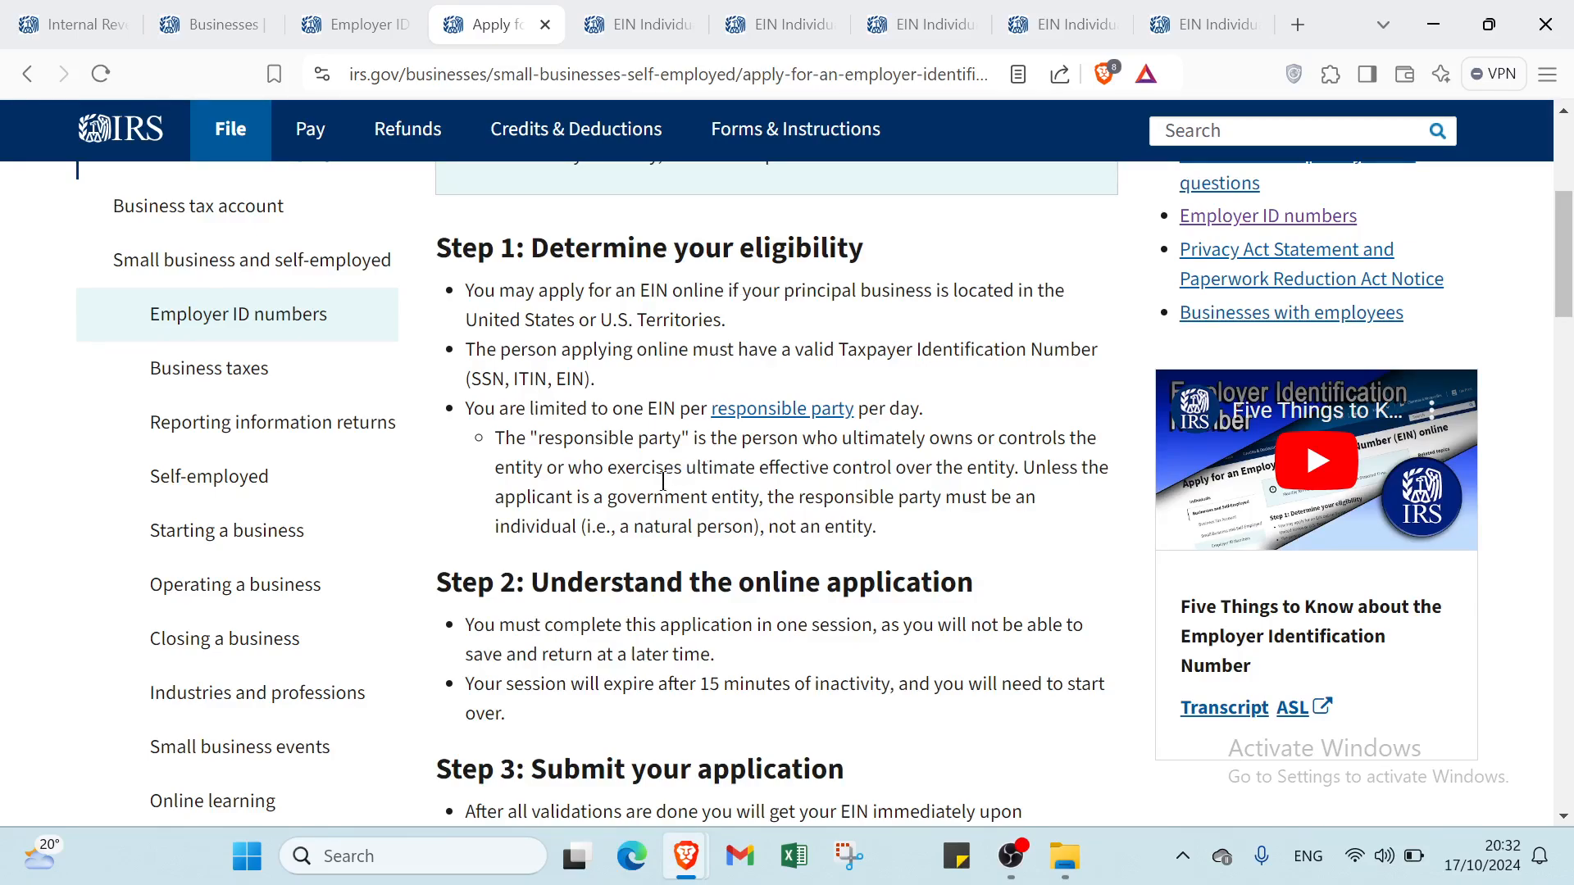
scroll(607, 615, "down", 1)
scroll(615, 541, "down", 1)
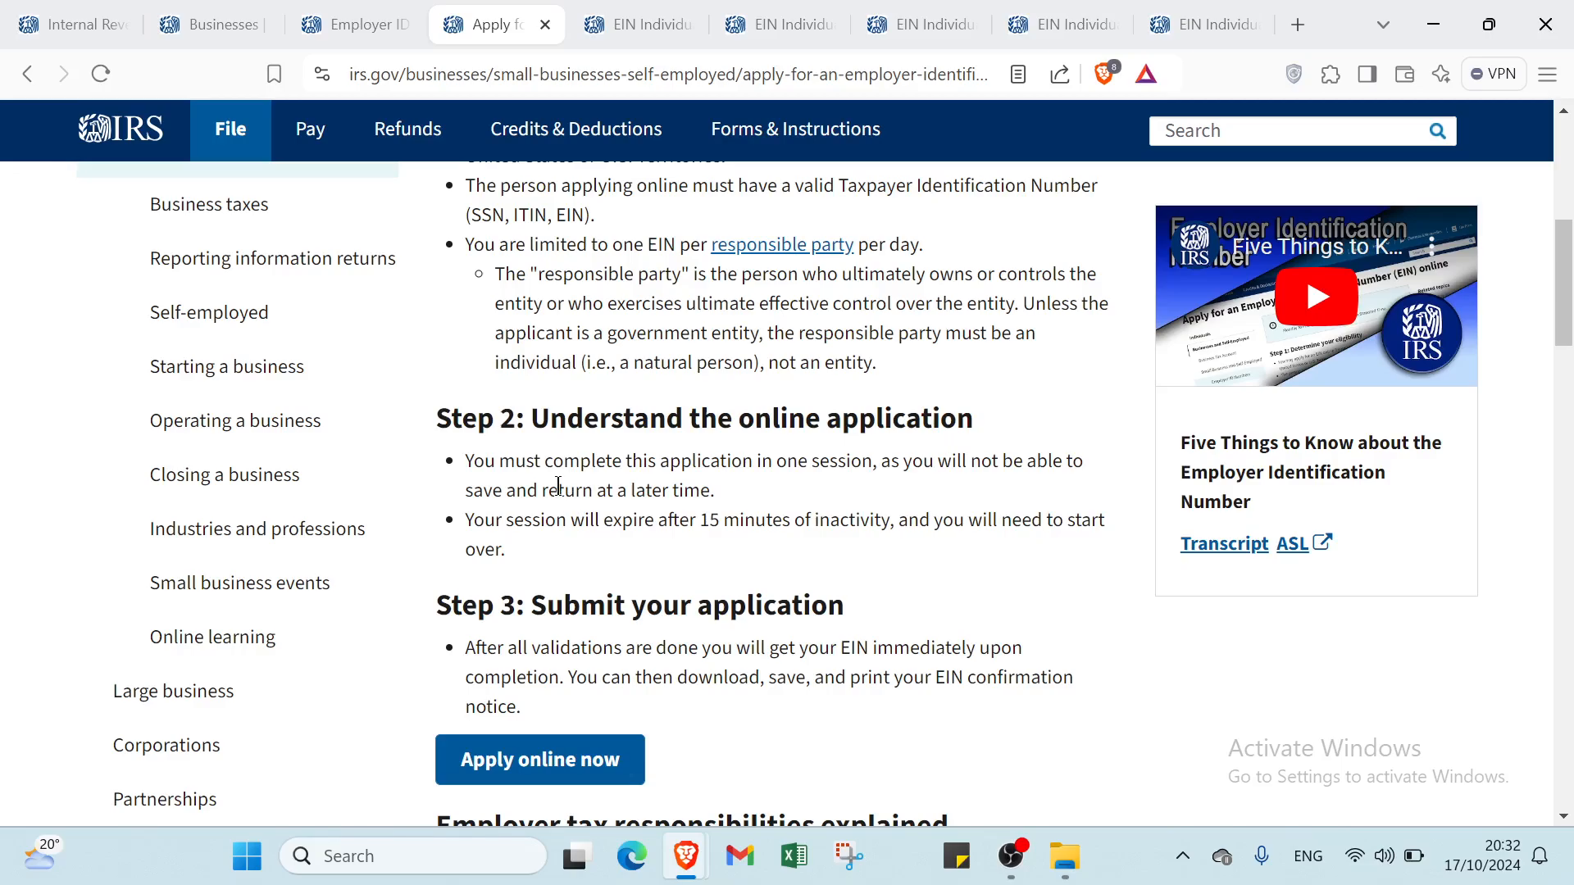
scroll(558, 487, "down", 1)
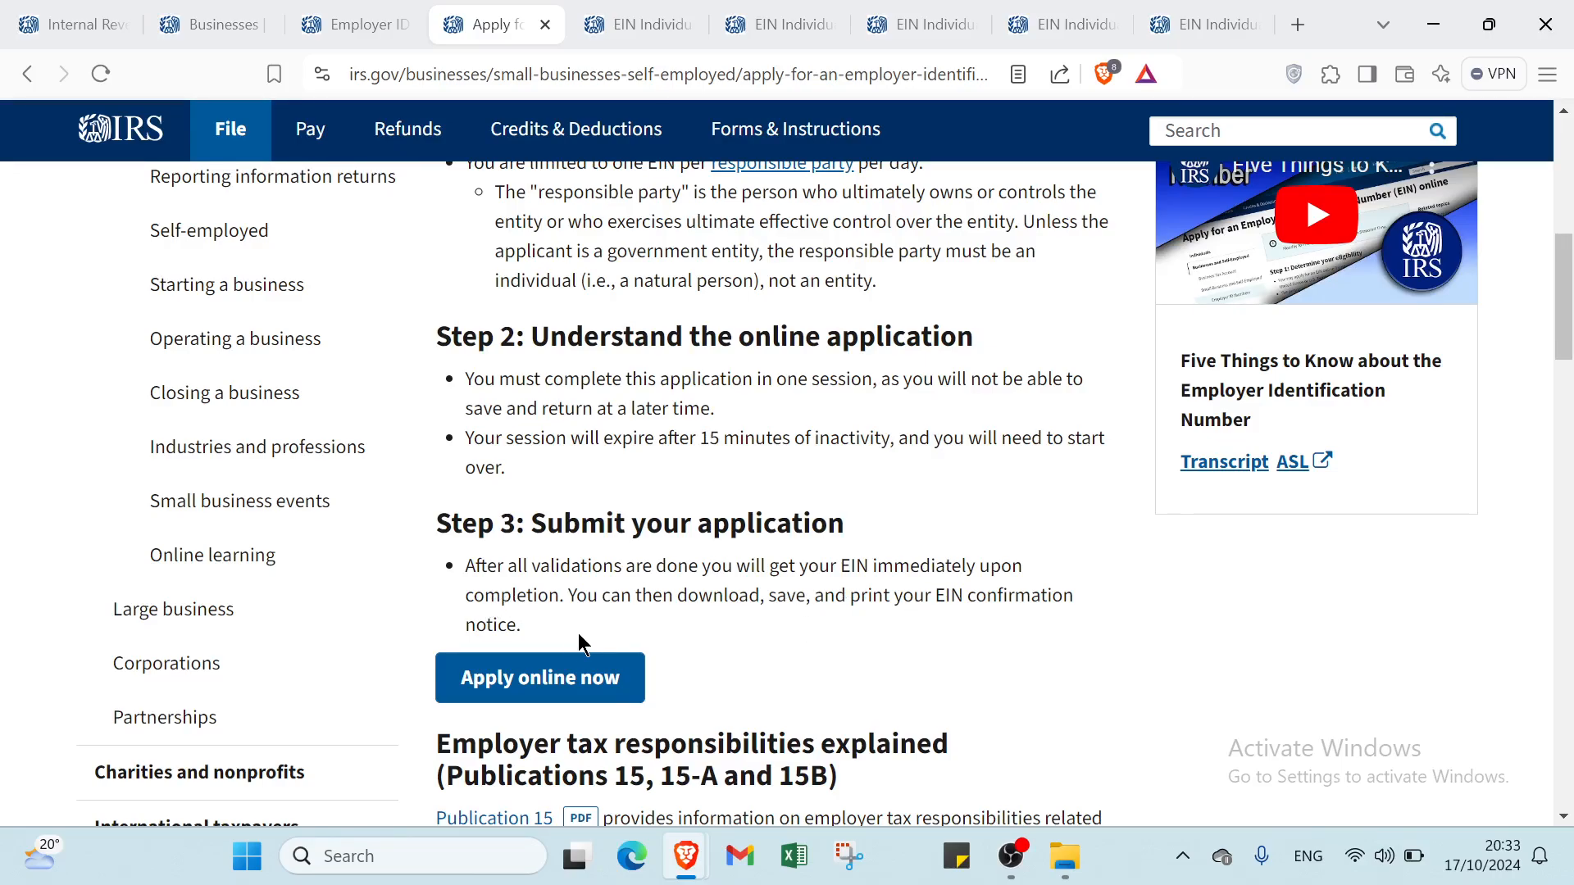
scroll(579, 642, "down", 2)
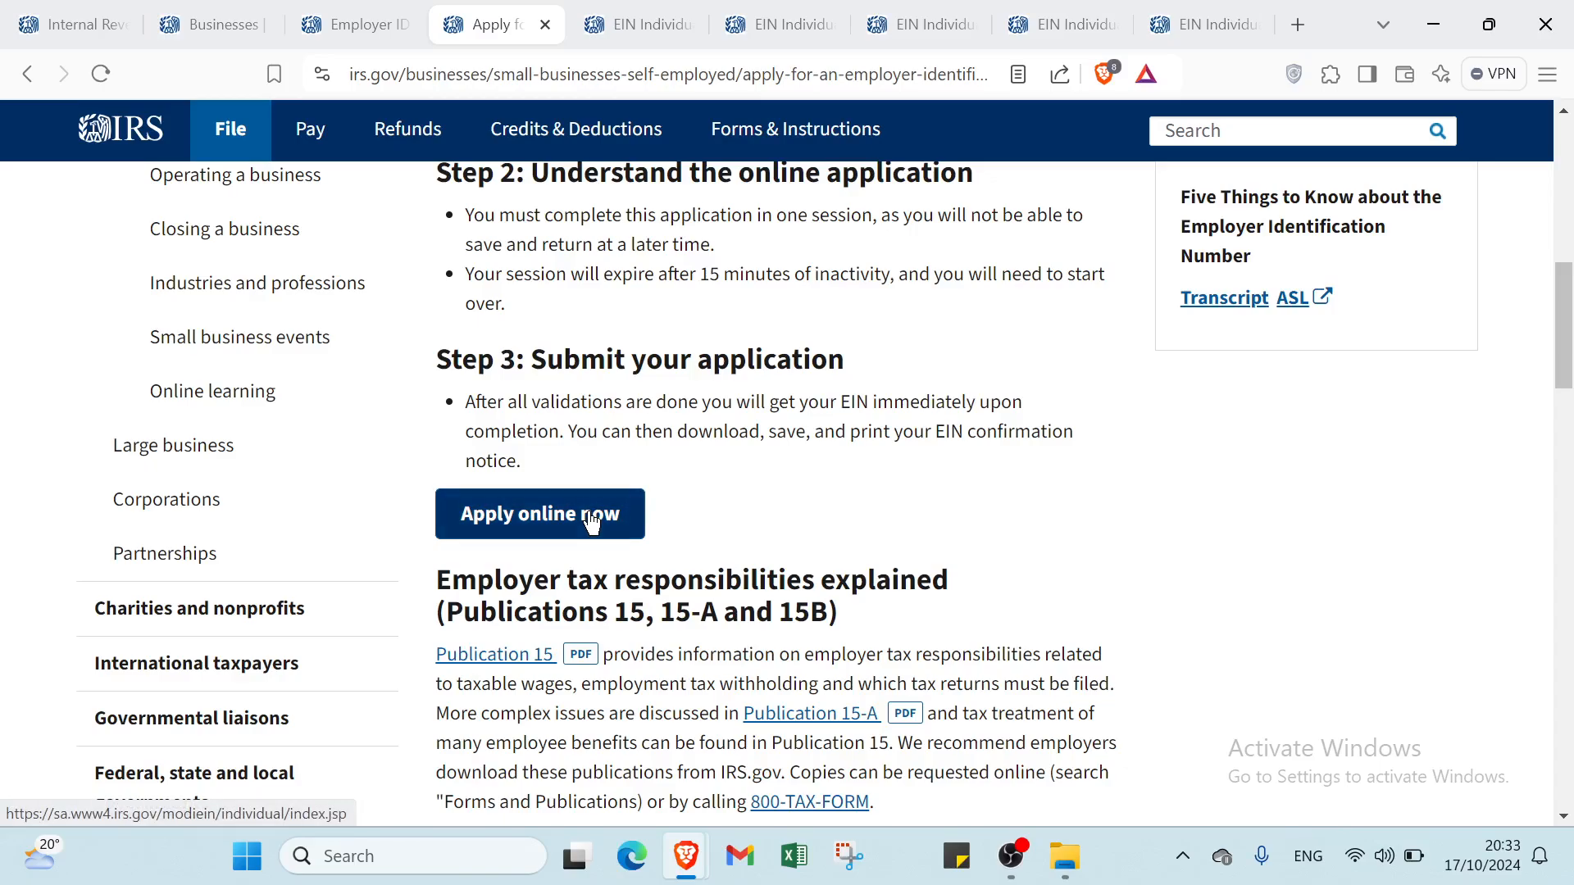
scroll(590, 517, "up", 10)
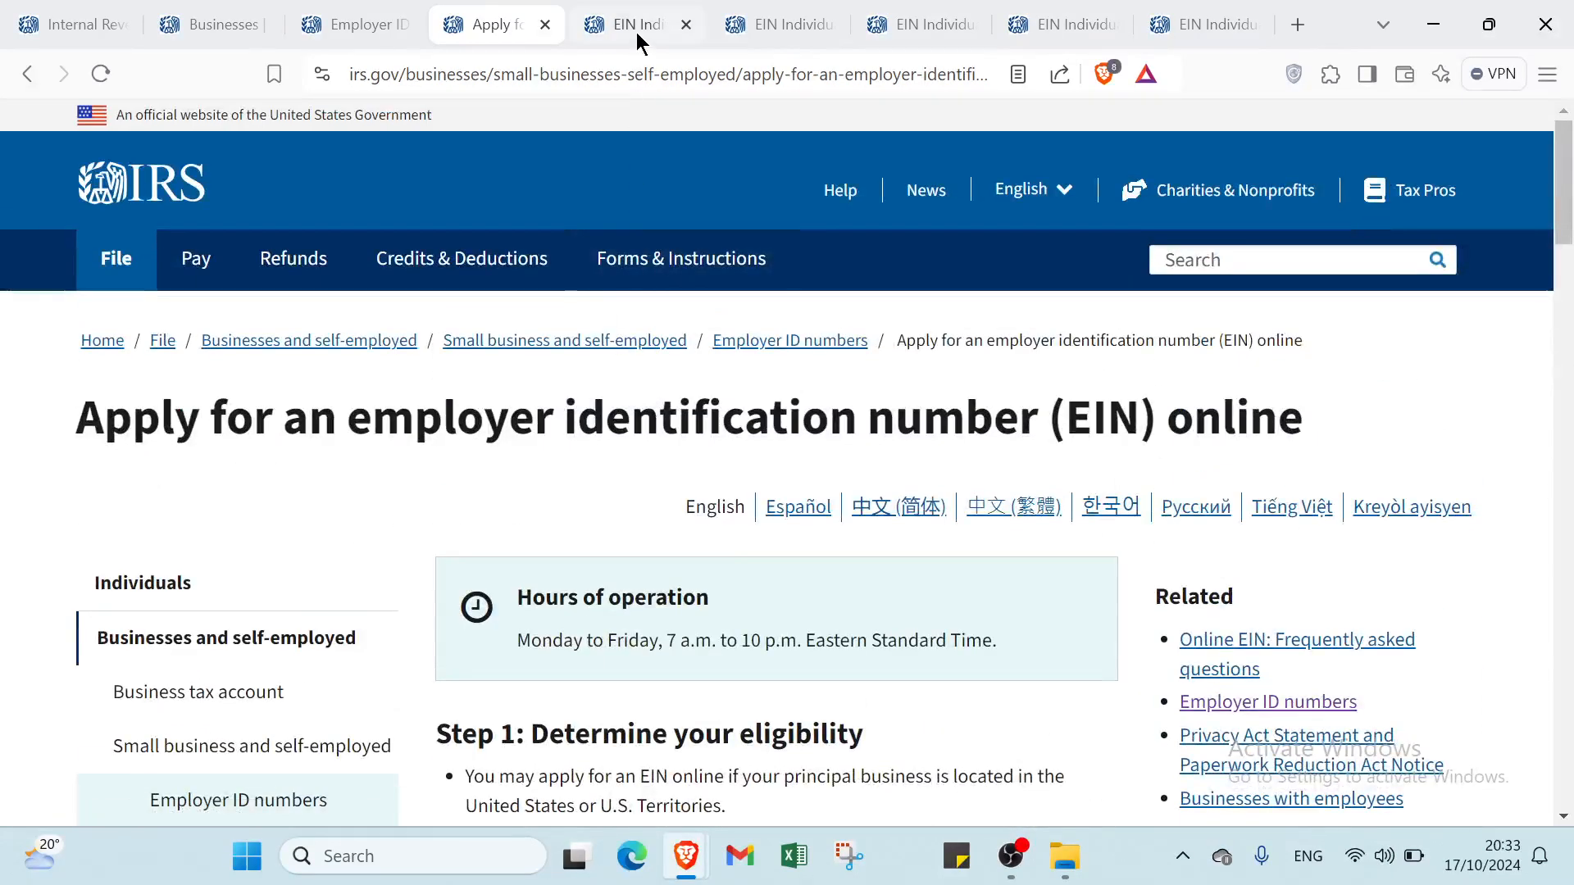
Review the EIN Assistant's Identify pages covering legal structure, sole proprietor type, confirmation of the selection and reason for applying.
left_click(640, 33)
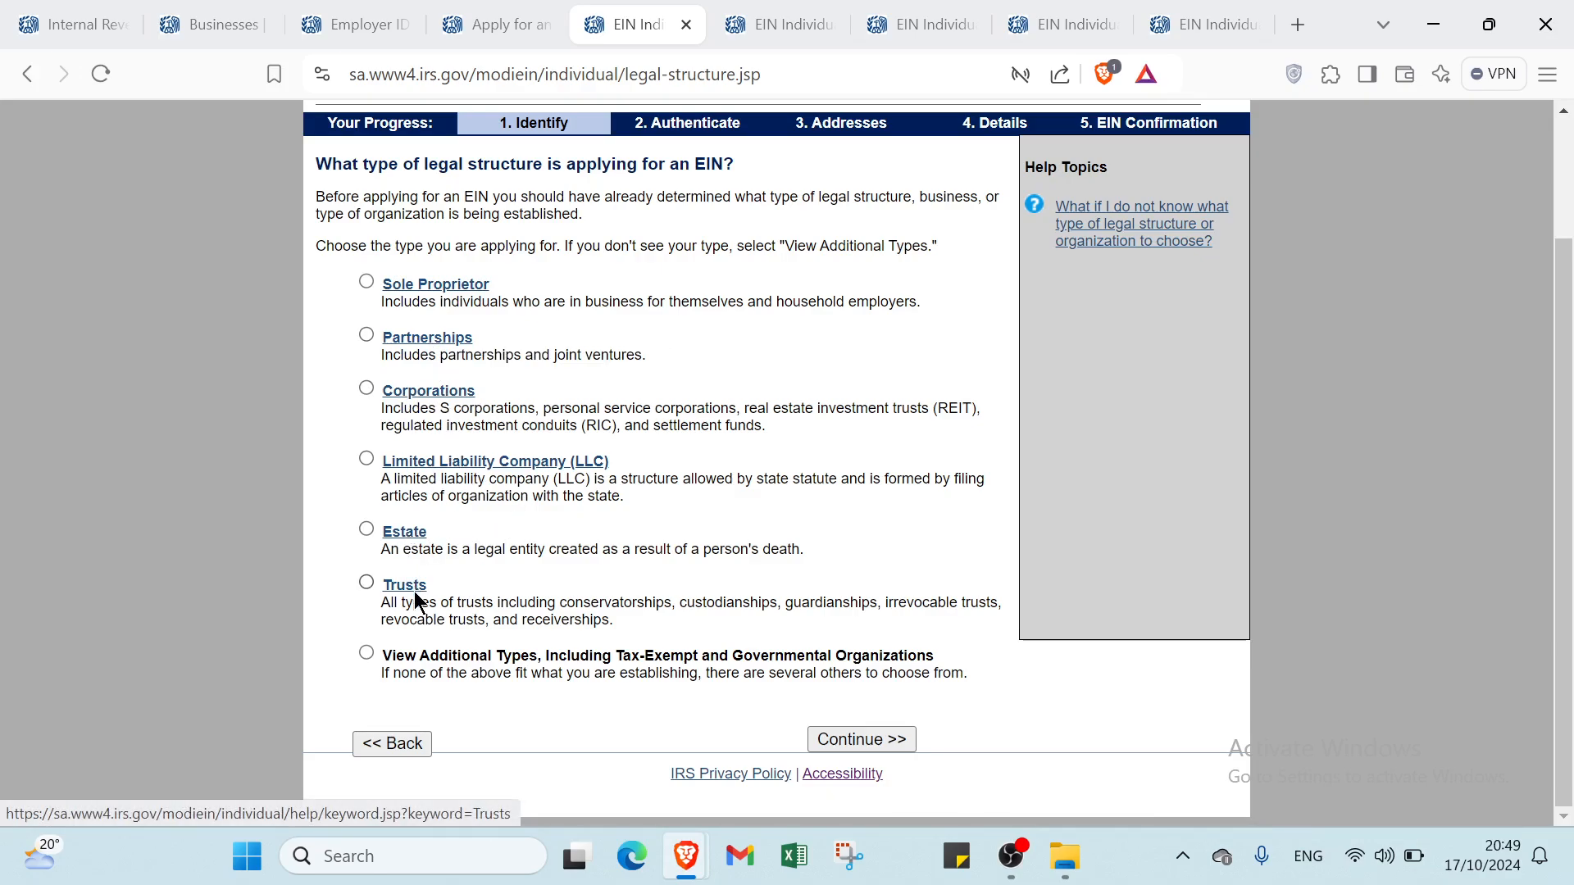
left_click(739, 26)
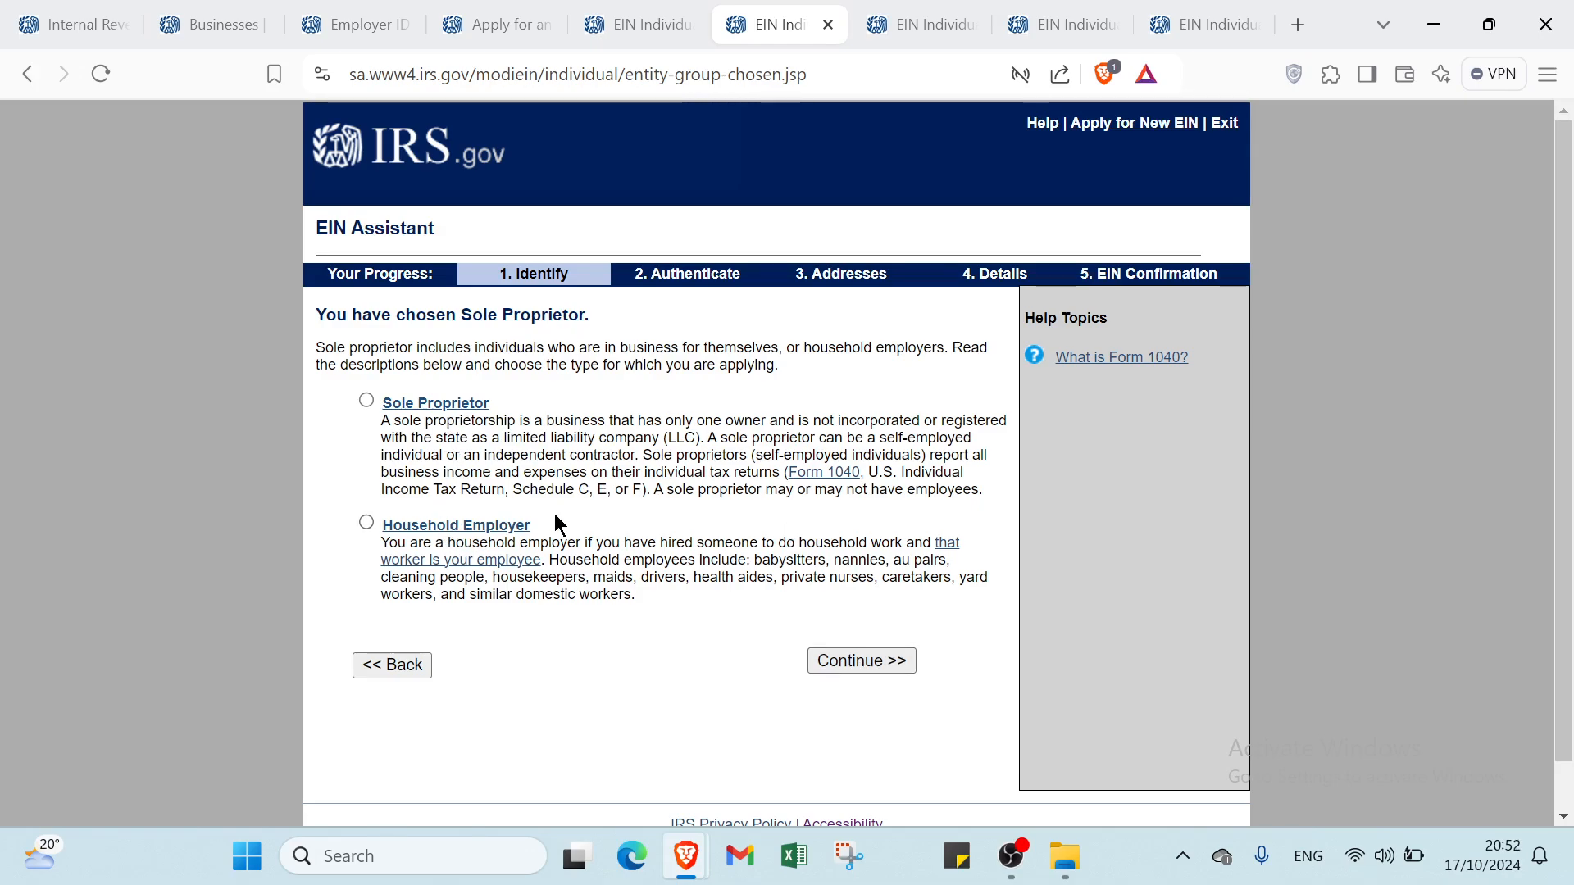
left_click(901, 41)
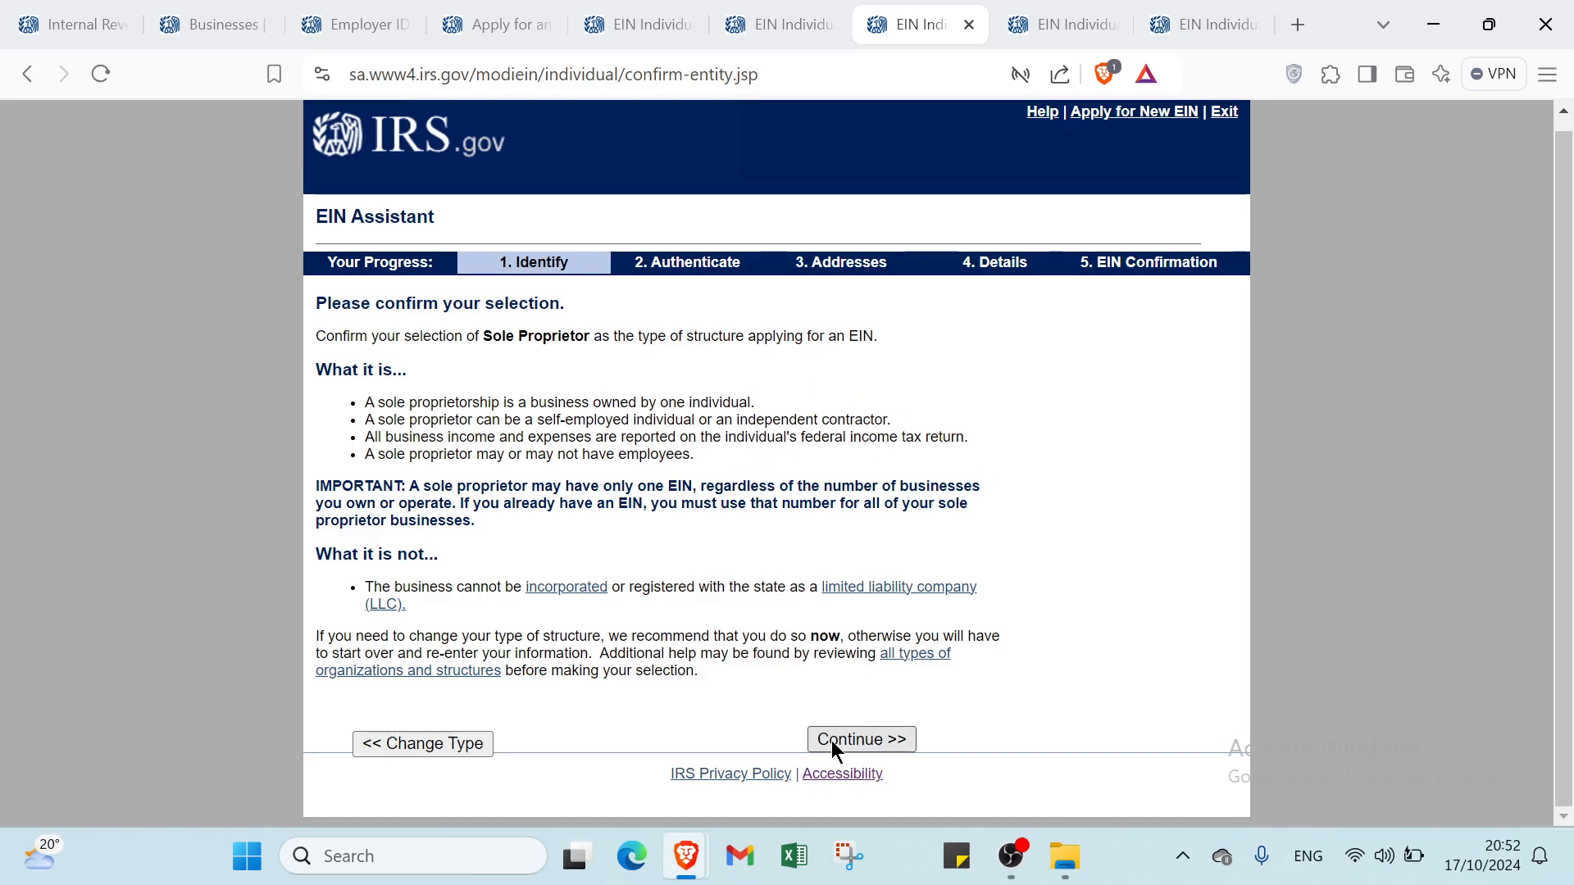
left_click(1022, 27)
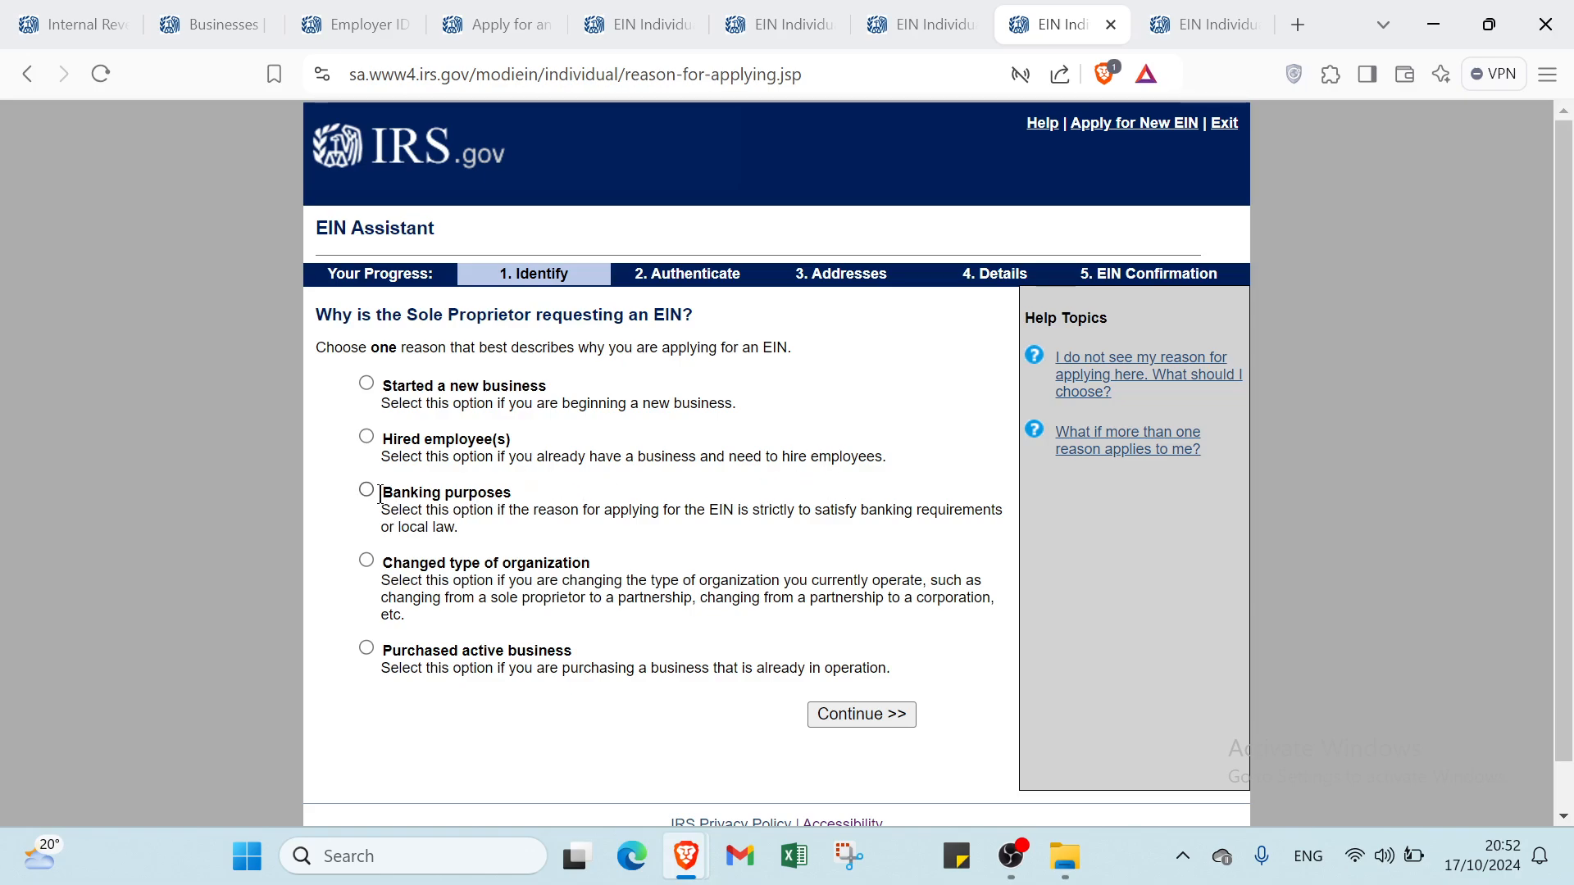
scroll(382, 502, "down", 1)
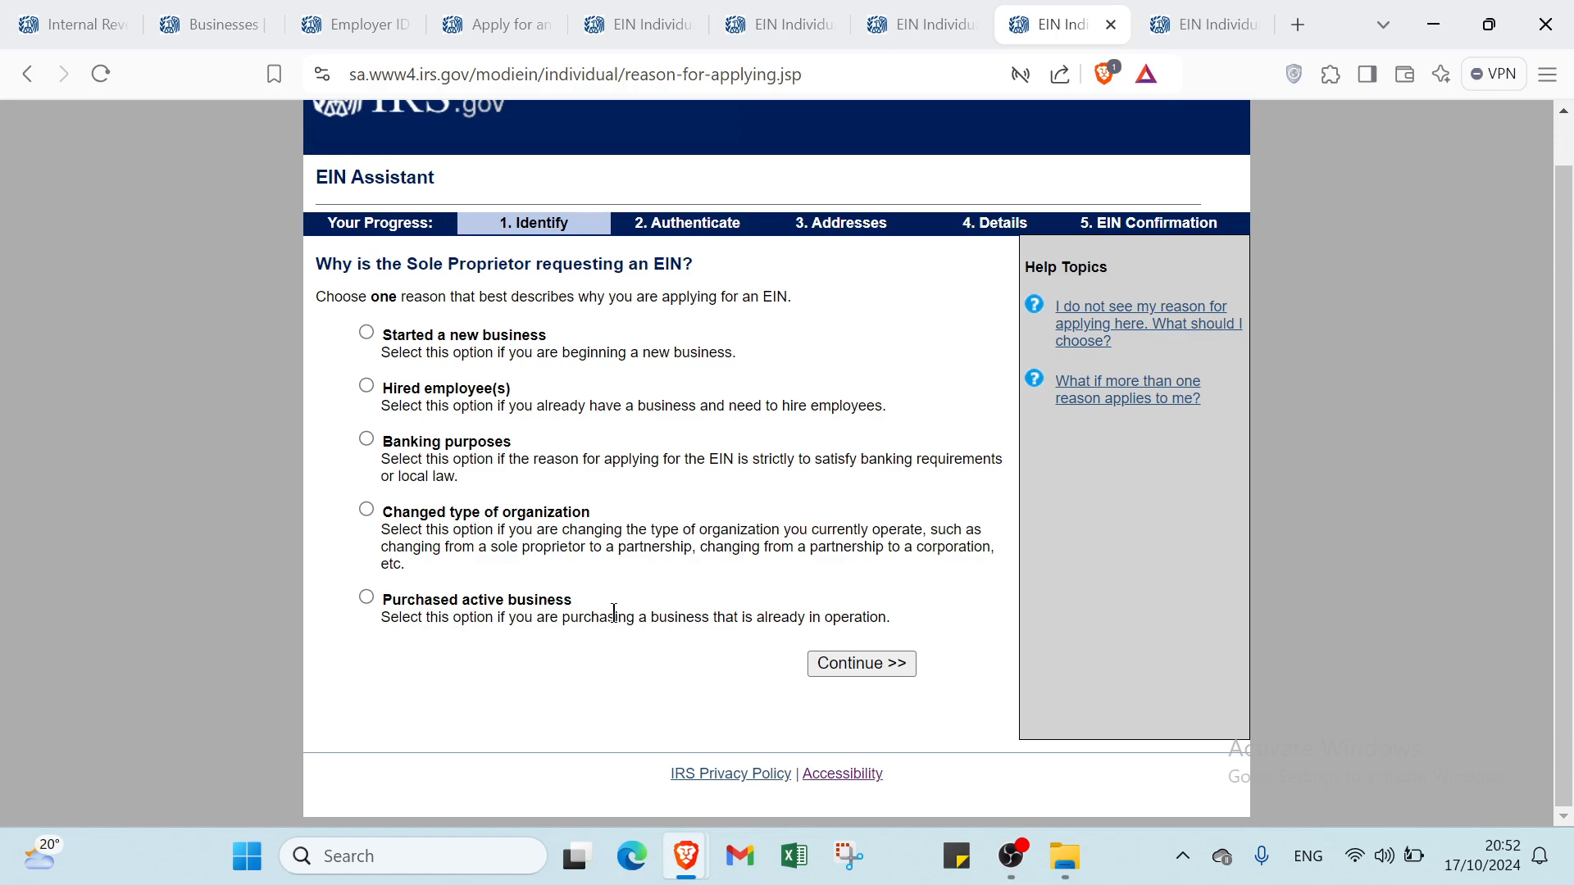
Examine the Authenticate page's sole proprietor form, including the name fields, suffix choices and the three SSN/ITIN boxes.
left_click(1245, 23)
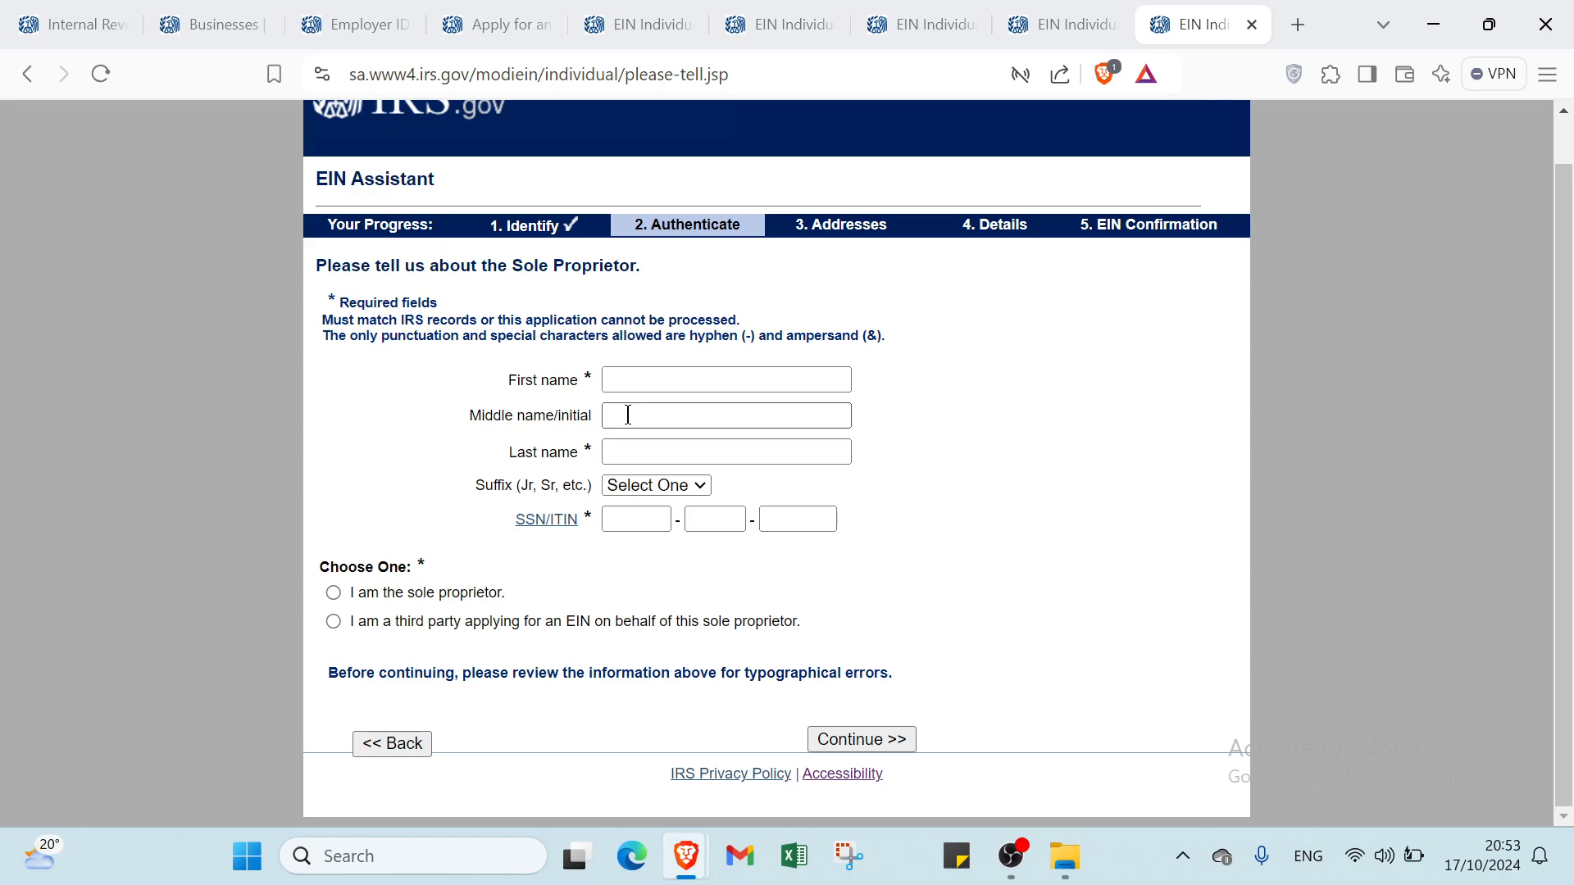
left_click(642, 488)
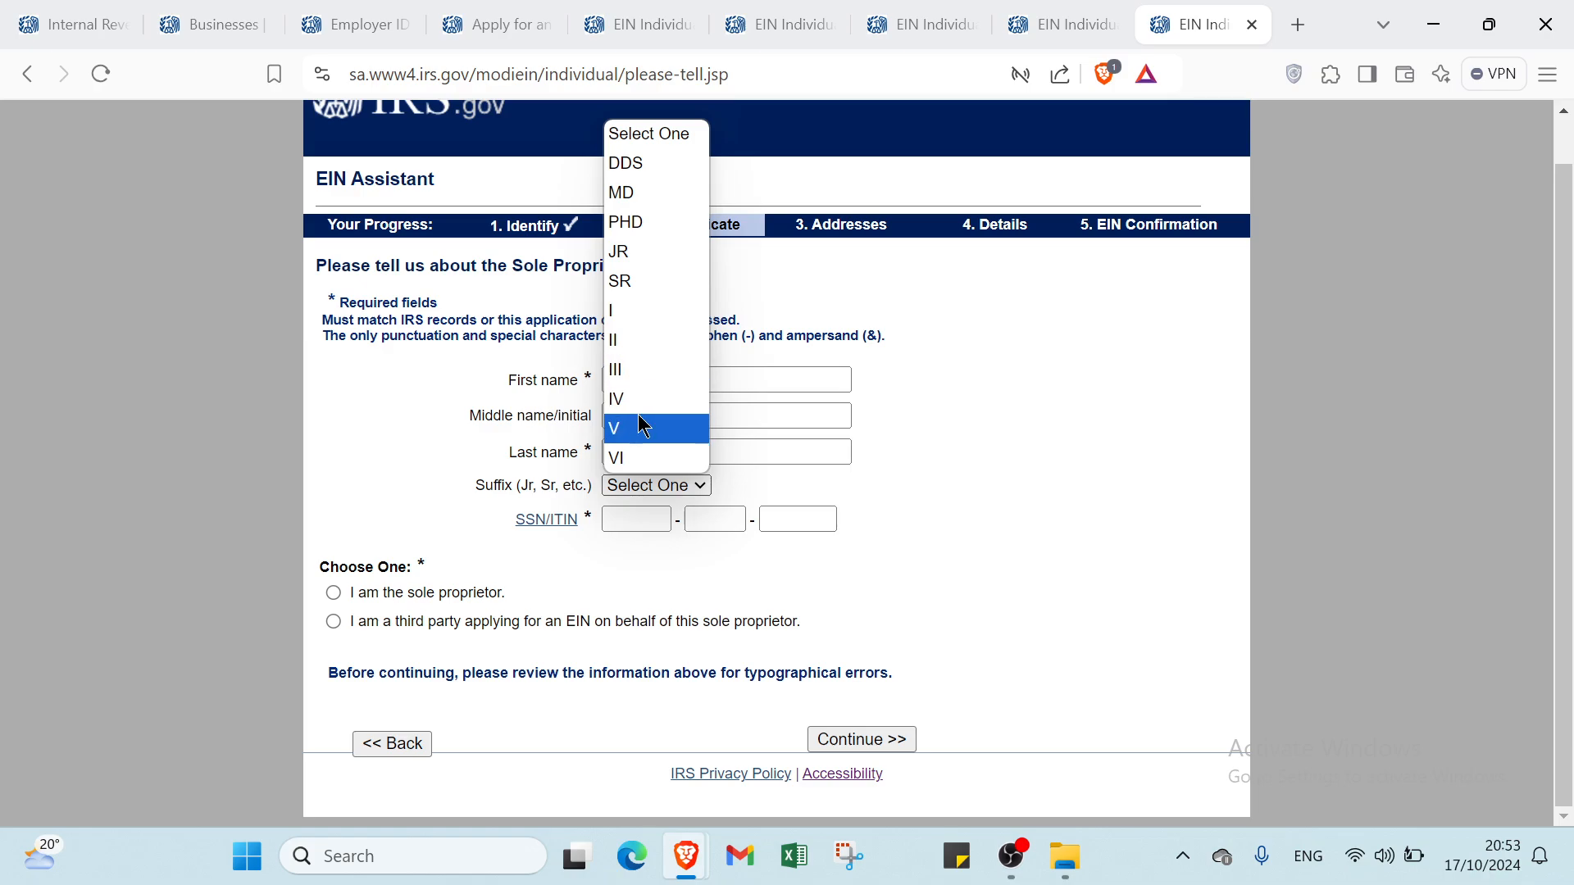
left_click(931, 470)
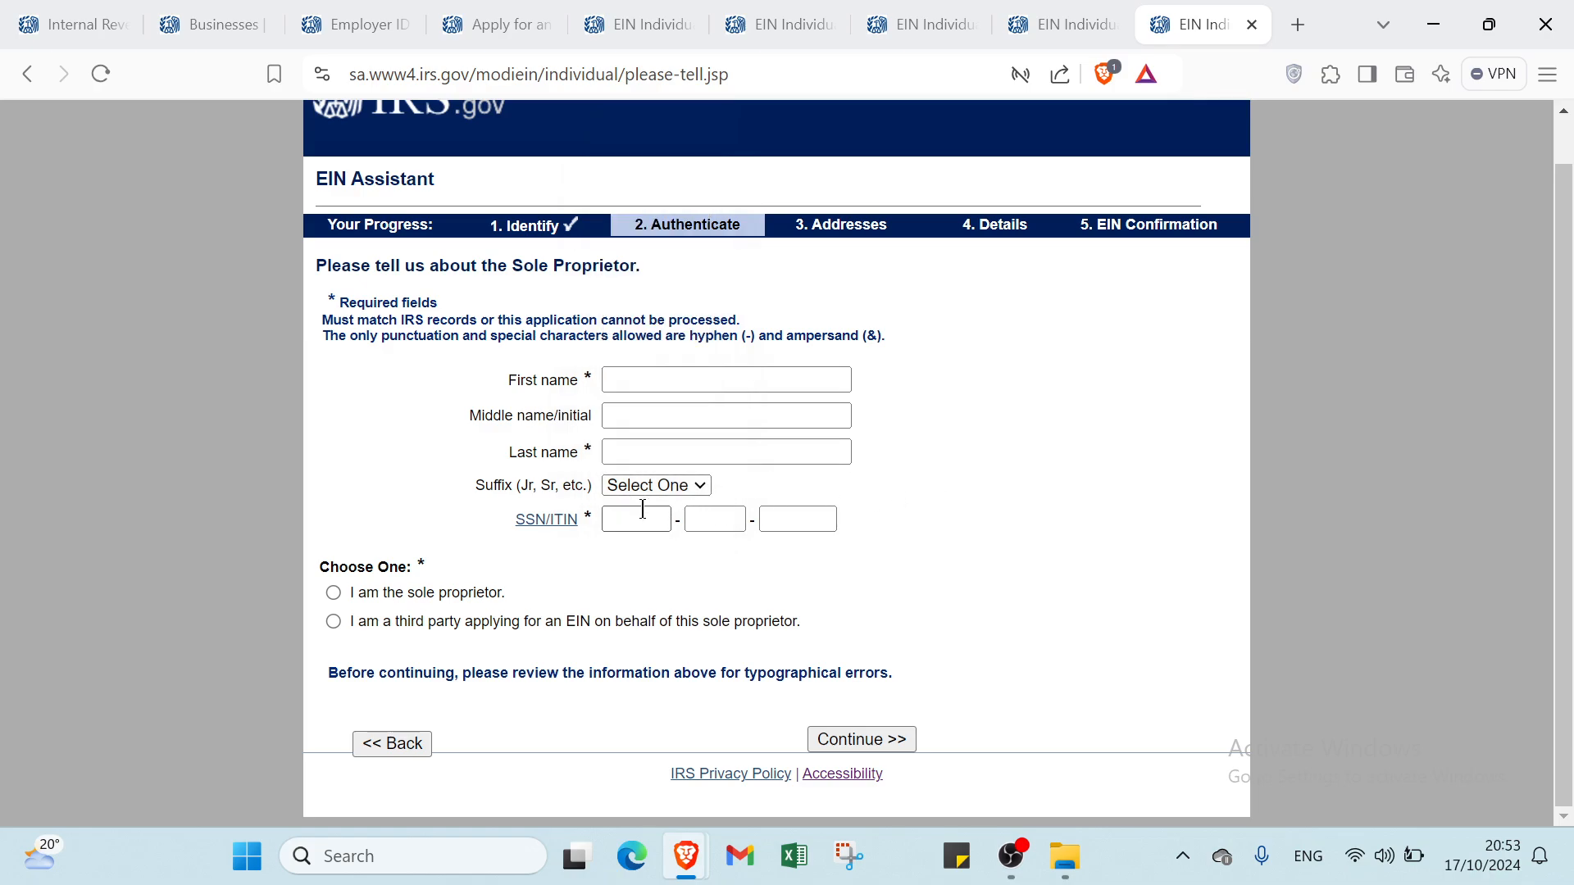
left_click(623, 525)
left_click(714, 524)
left_click(763, 521)
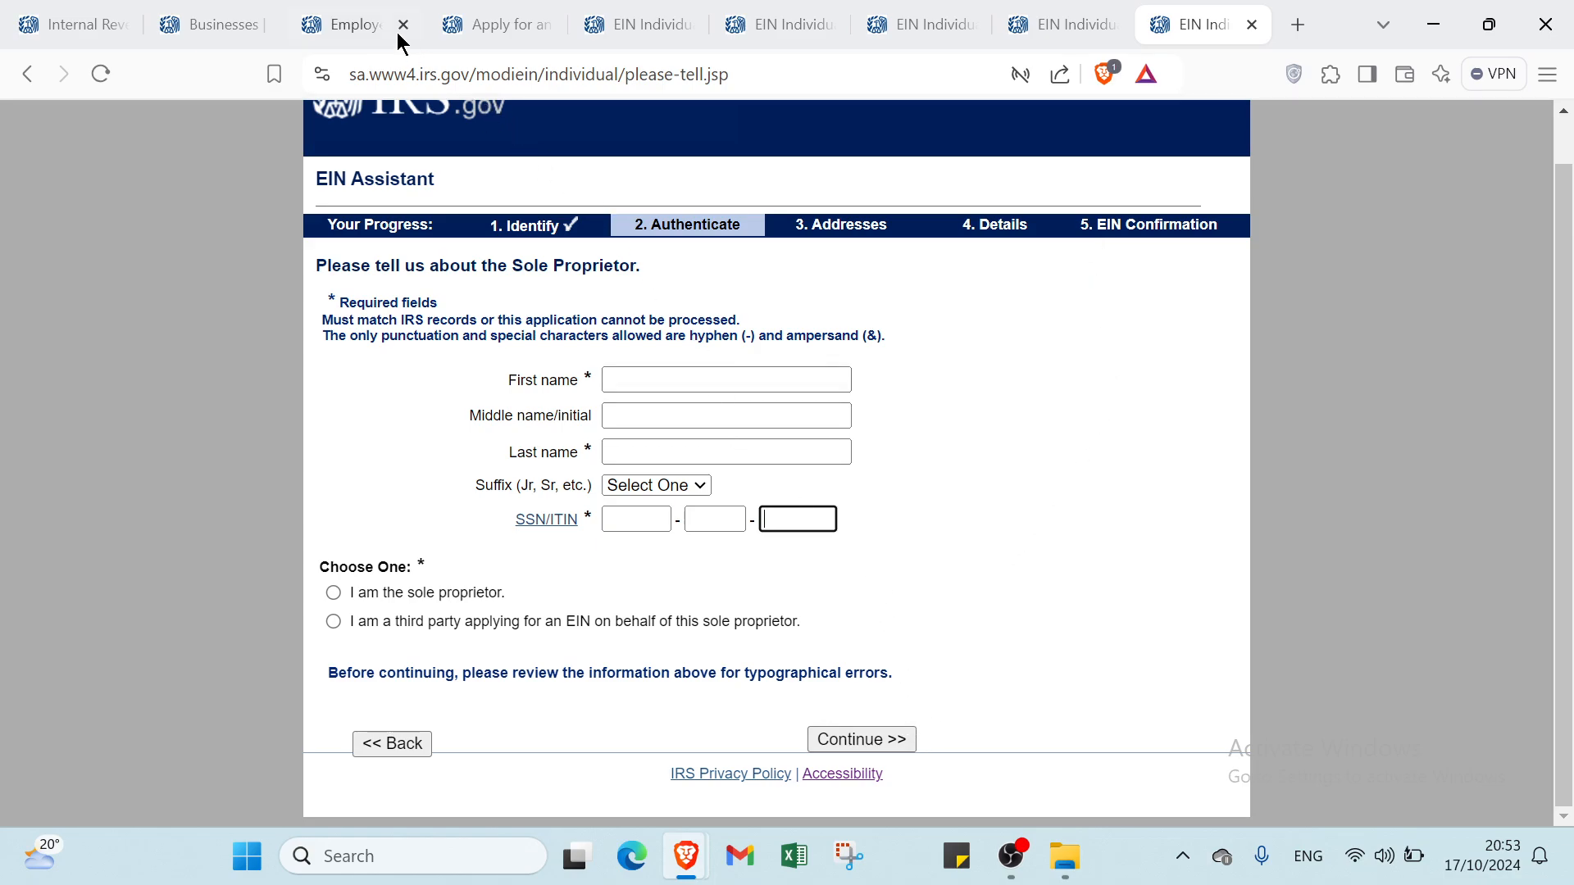
Return to the IRS home page and review its File, Pay, Refunds, Credits & Deductions, Forms & Instructions and "How can we help you?" options.
left_click(95, 23)
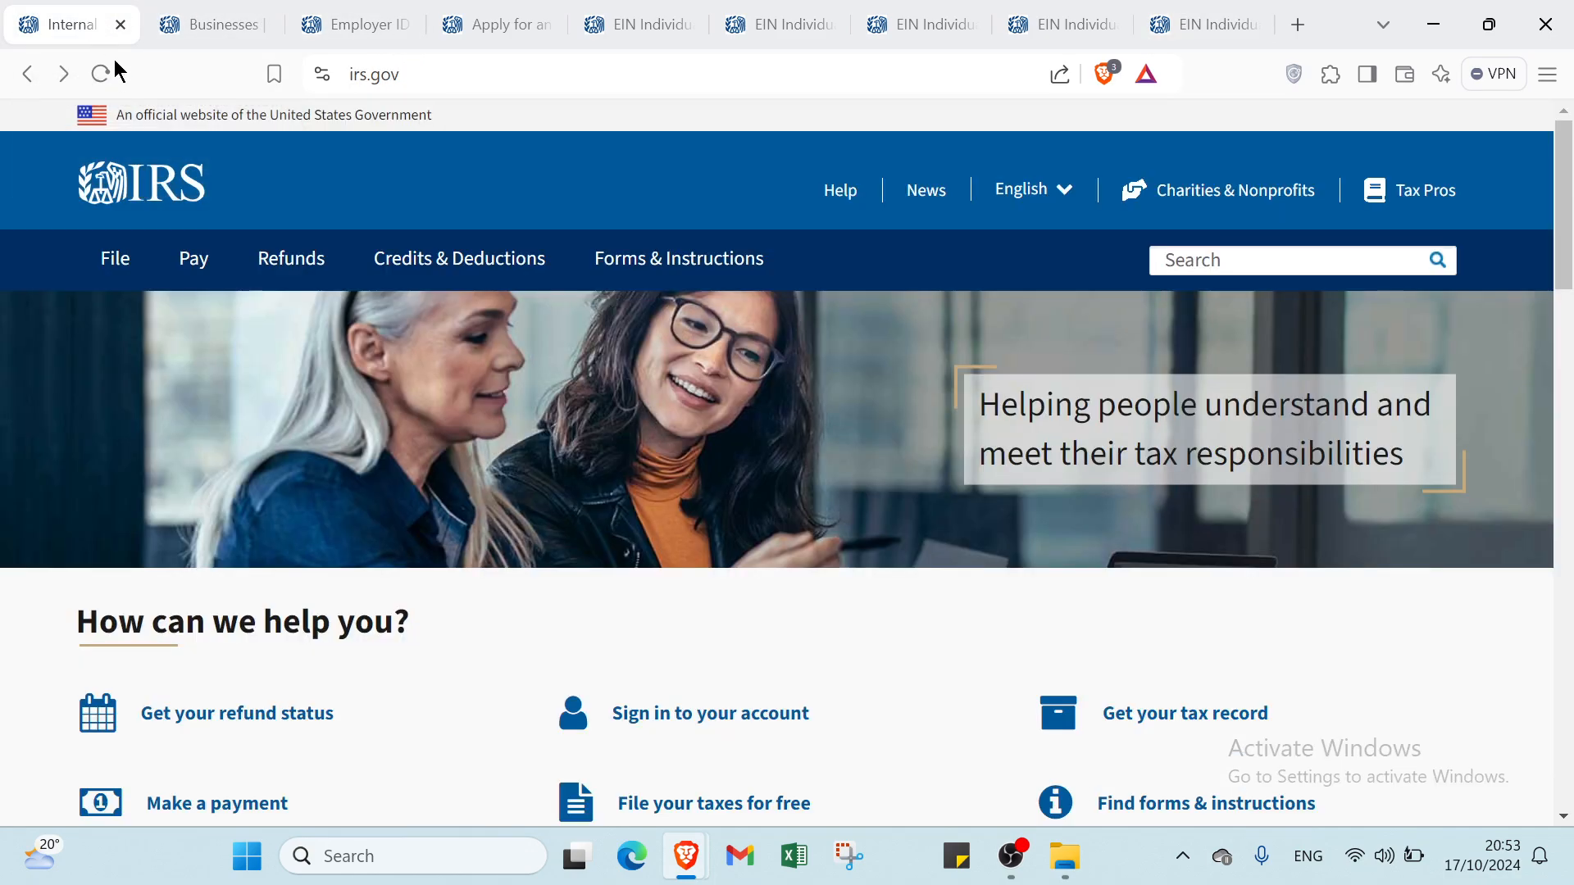
mouse_move(291, 258)
mouse_move(106, 263)
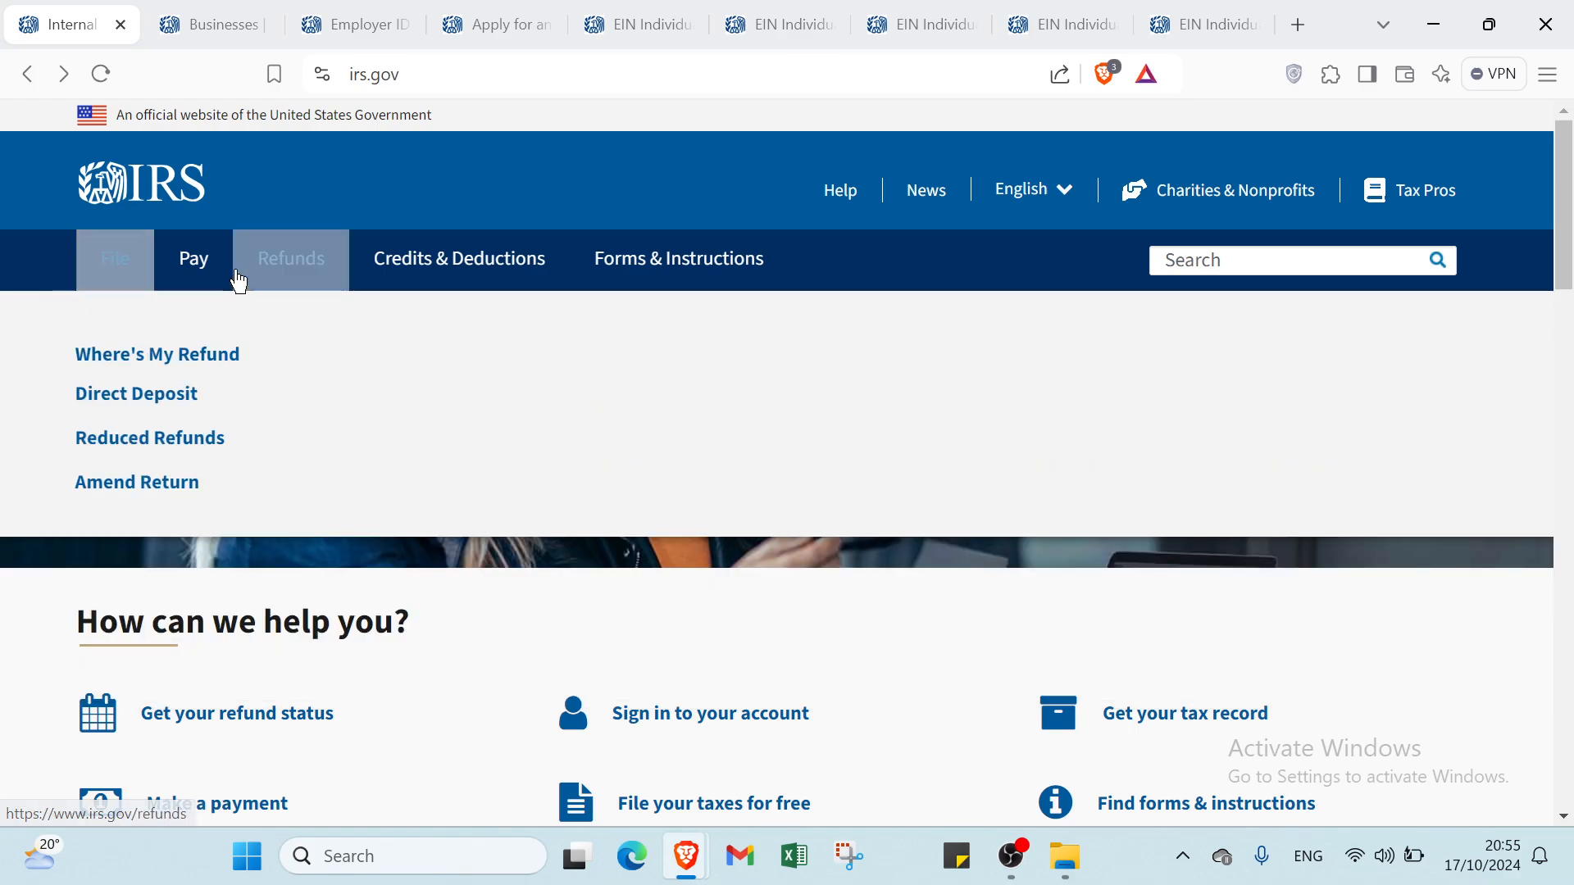
mouse_move(194, 296)
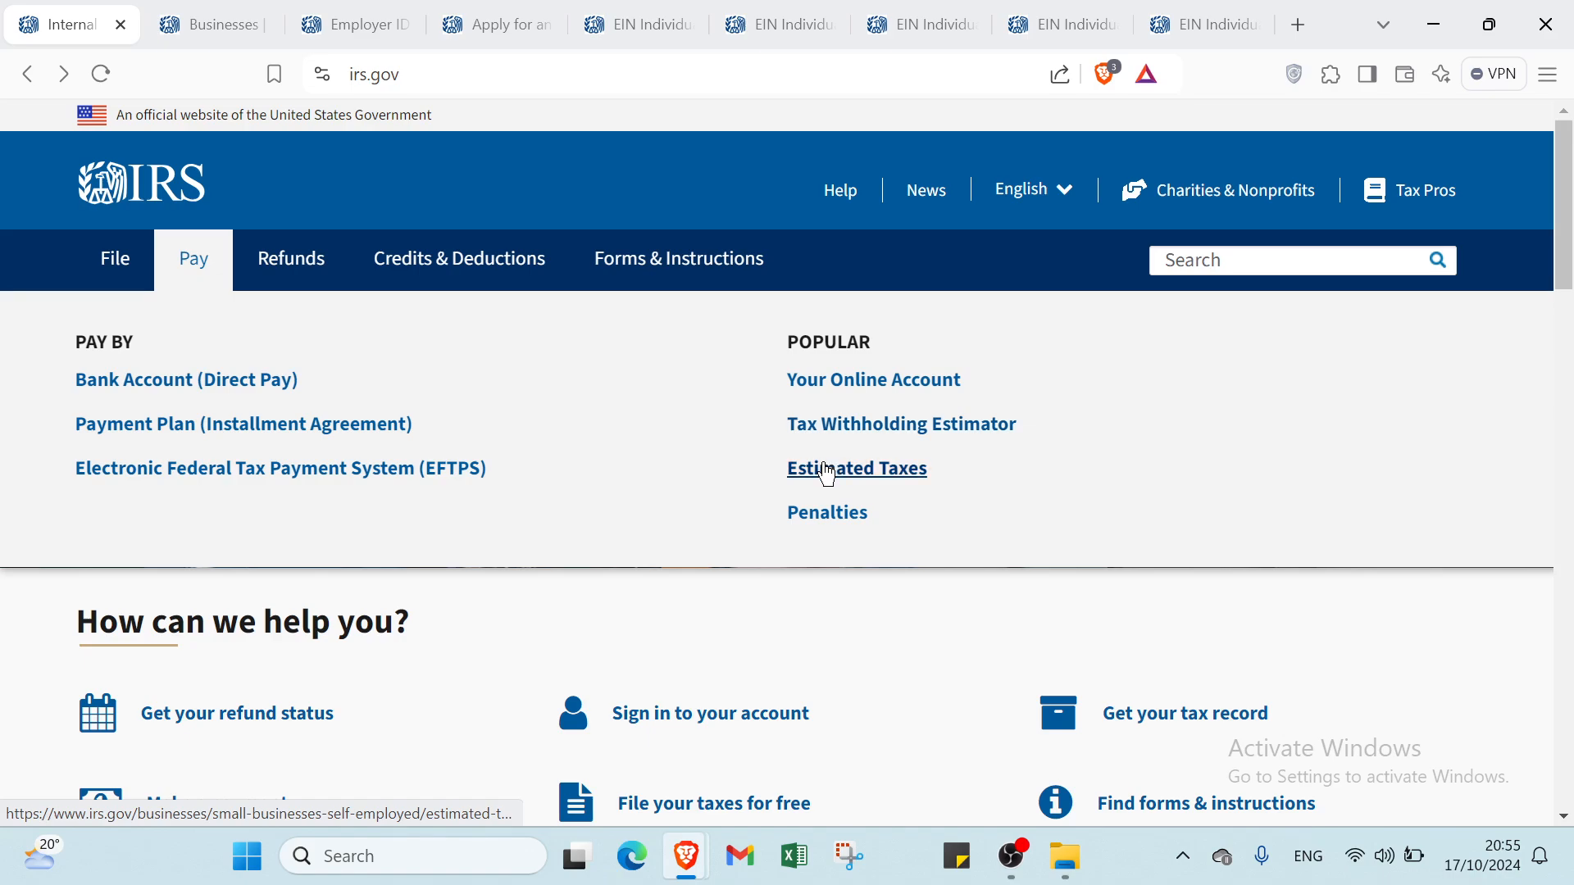
mouse_move(323, 268)
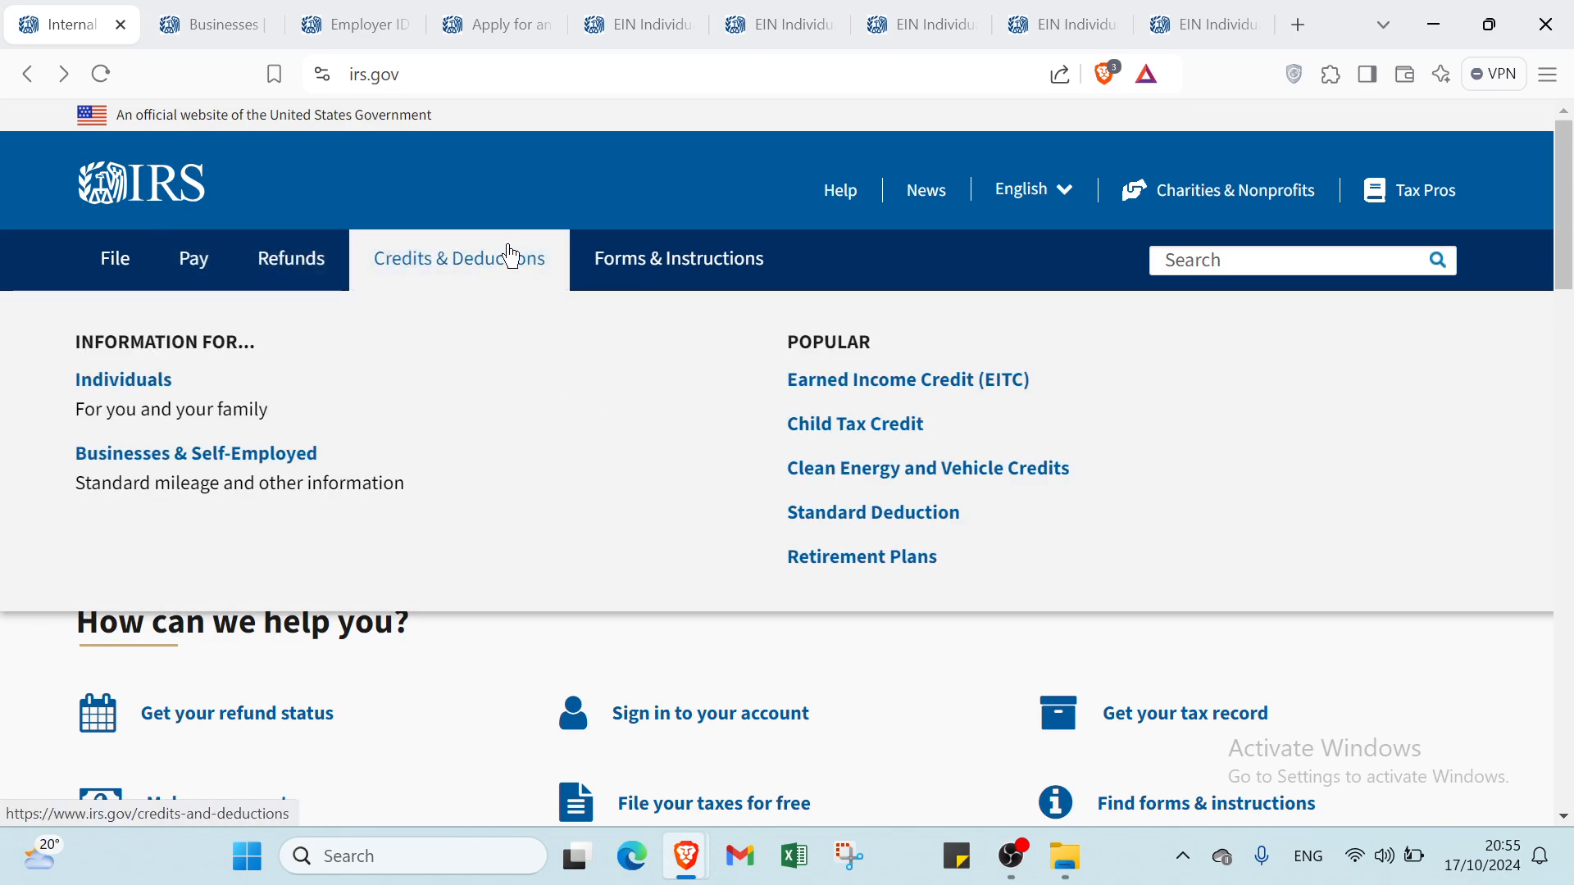
mouse_move(662, 246)
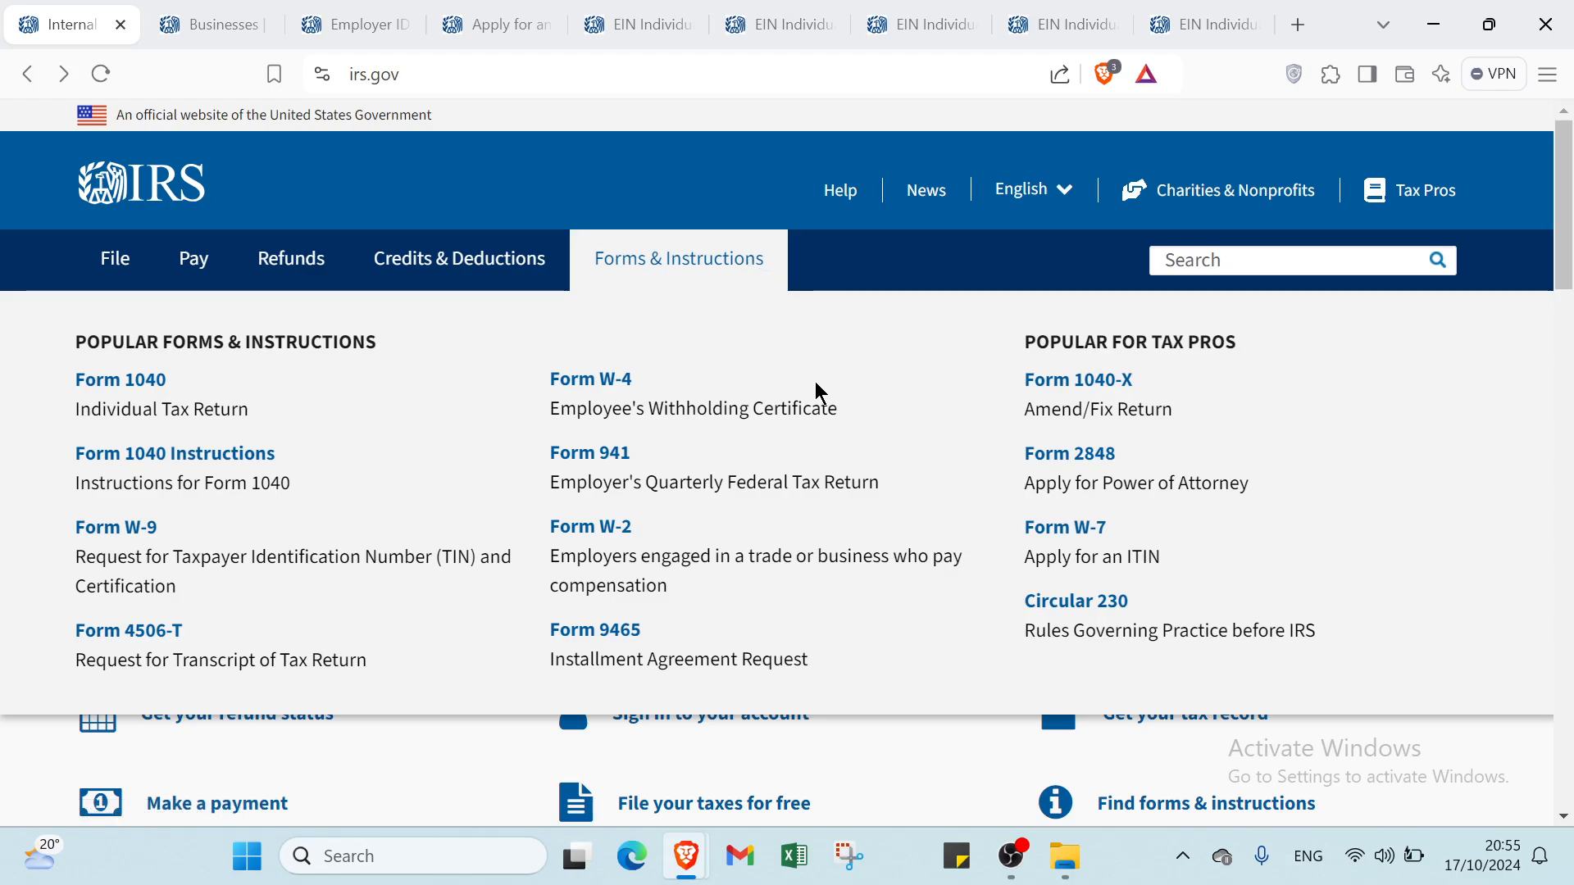
scroll(770, 459, "down", 1)
scroll(719, 661, "down", 4)
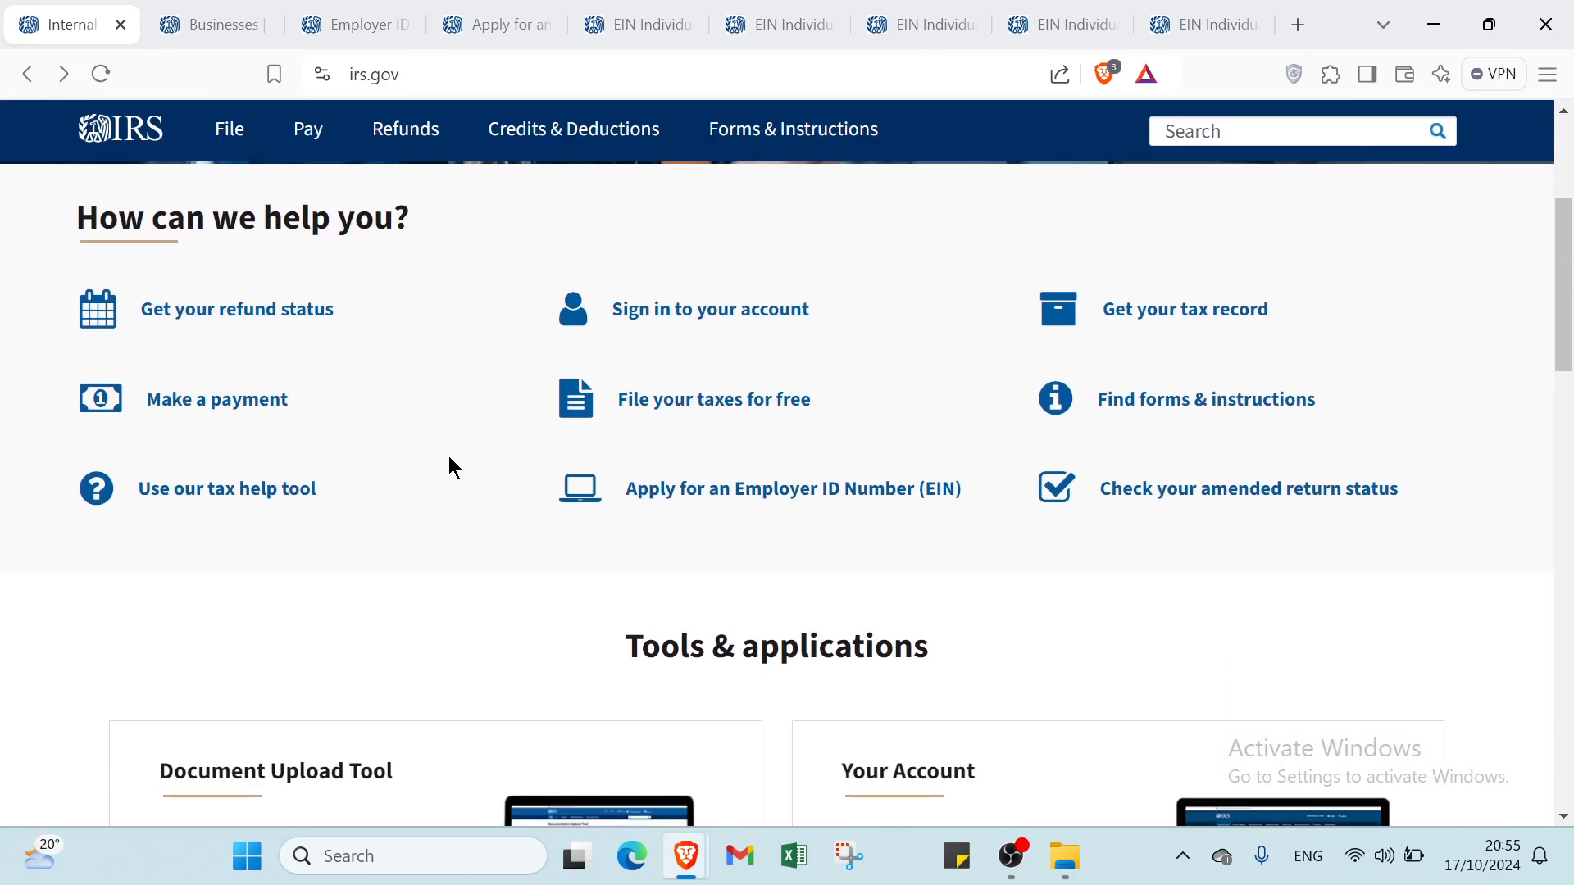
scroll(282, 372, "up", 1)
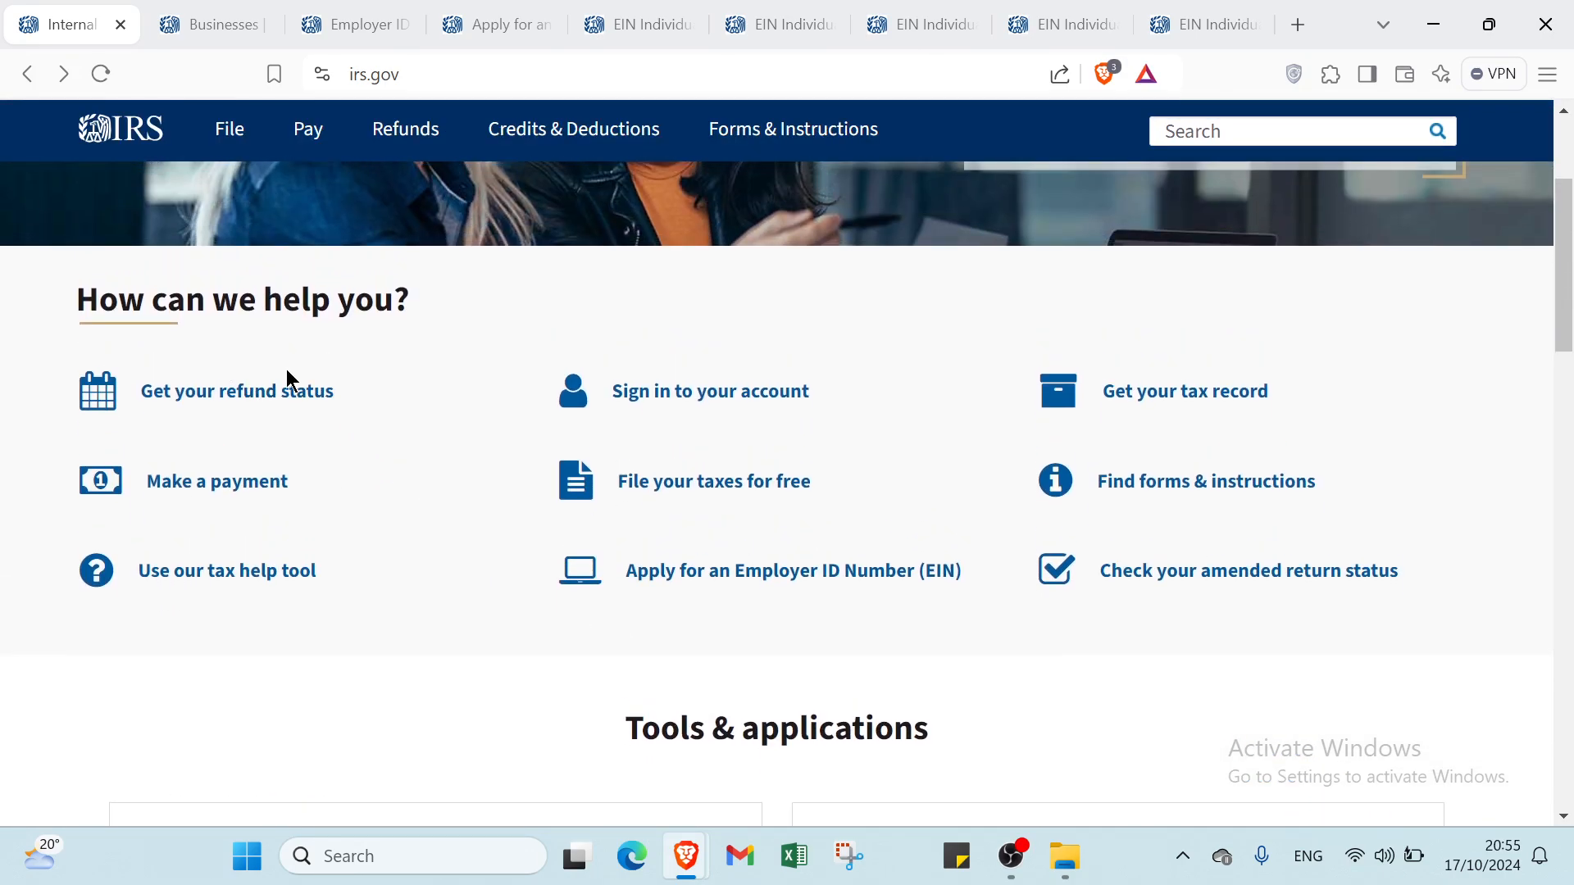